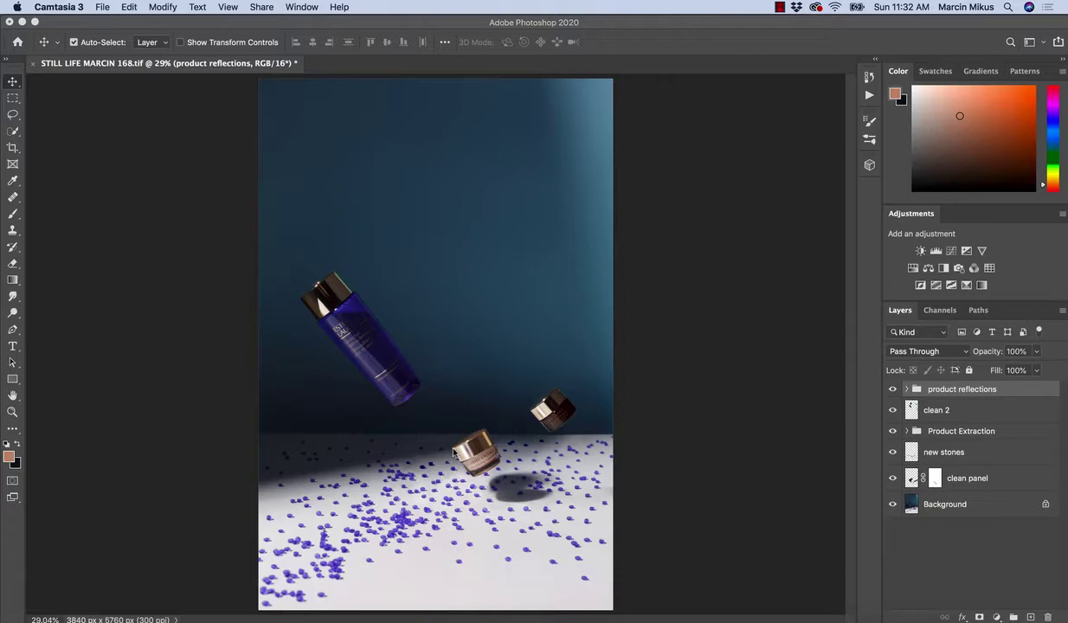
# Step: Add a new layer named "clean 3" above the product reflections group
pyautogui.click(373, 308)
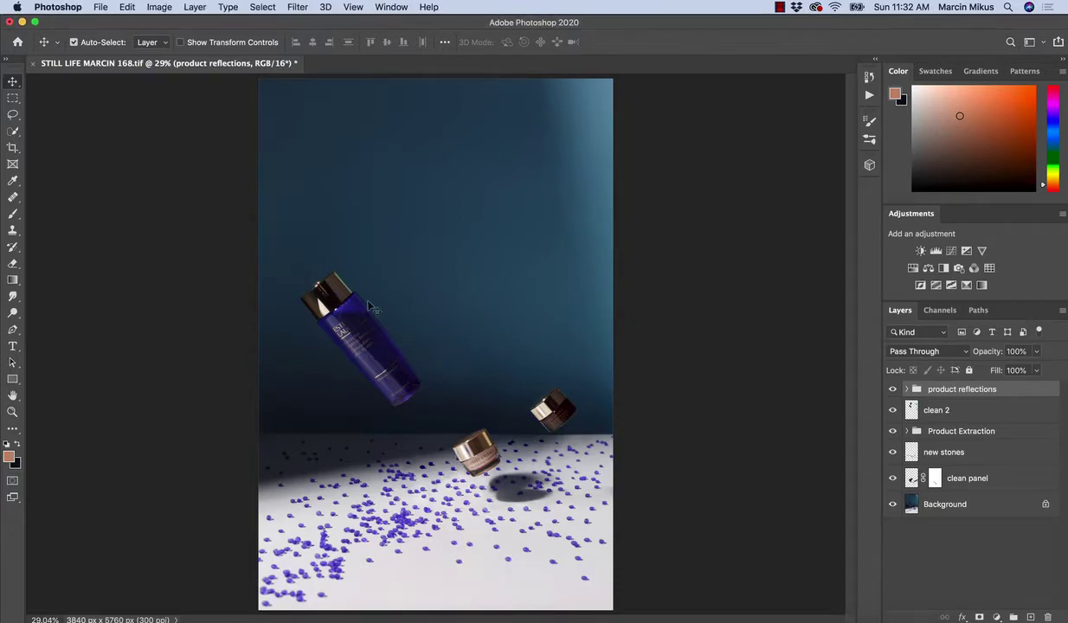
pyautogui.press('z')
pyautogui.click(345, 314)
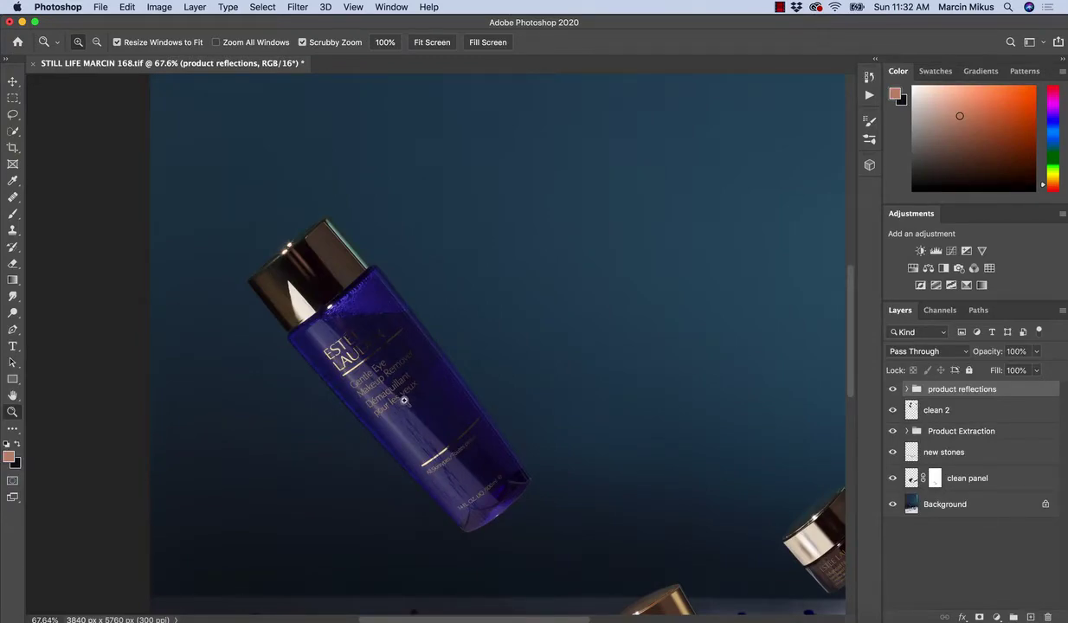
pyautogui.moveTo(448, 459); pyautogui.dragTo(472, 465)
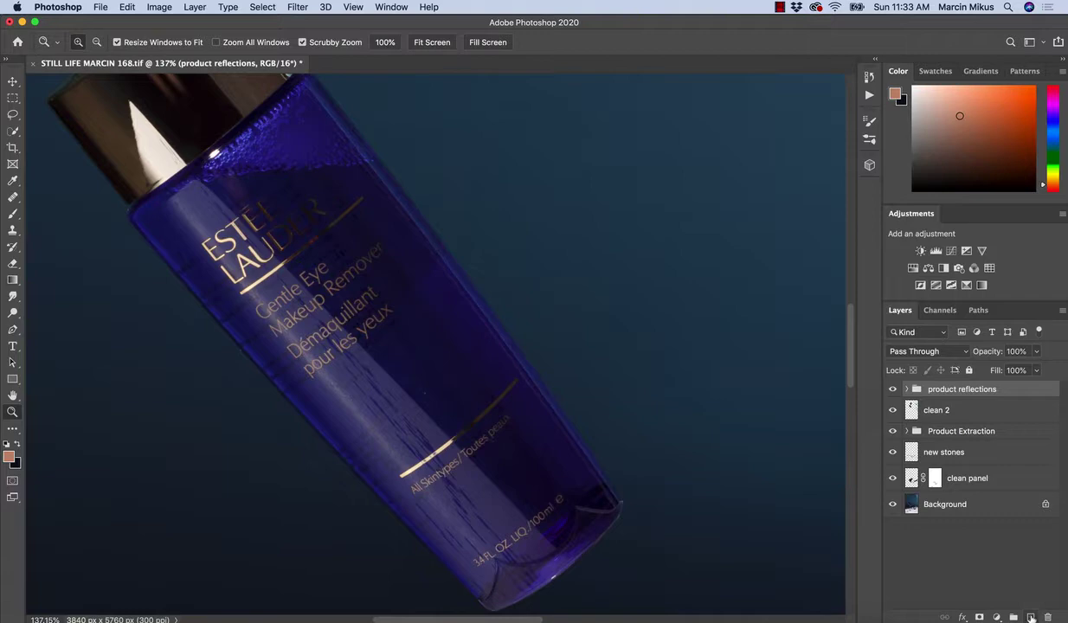
pyautogui.click(1031, 617)
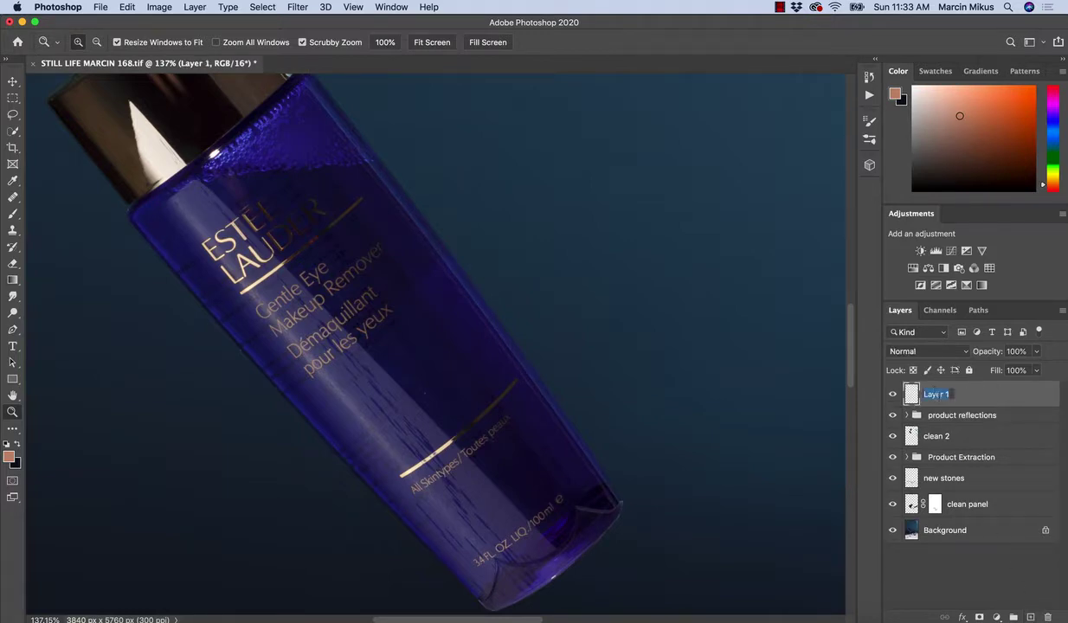
pyautogui.write('clean 3')
pyautogui.press('Return')
# Step: Heal the small specks on the bottle's dark face around the lower gold line with a 30 px Healing Brush
pyautogui.moveTo(447, 413); pyautogui.dragTo(423, 360)
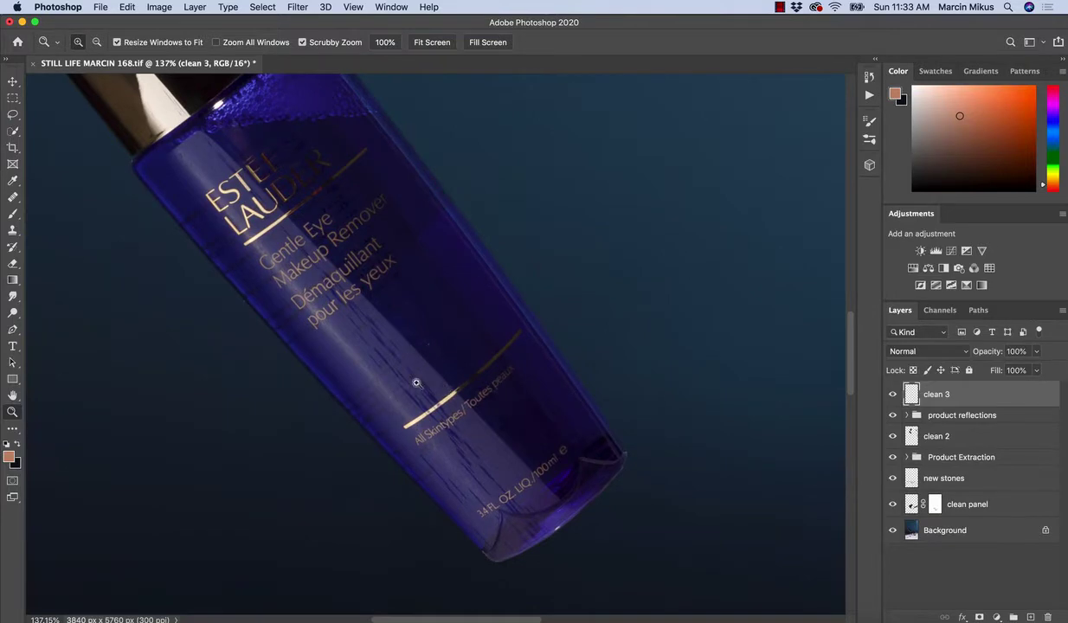
pyautogui.moveTo(428, 355); pyautogui.dragTo(446, 357)
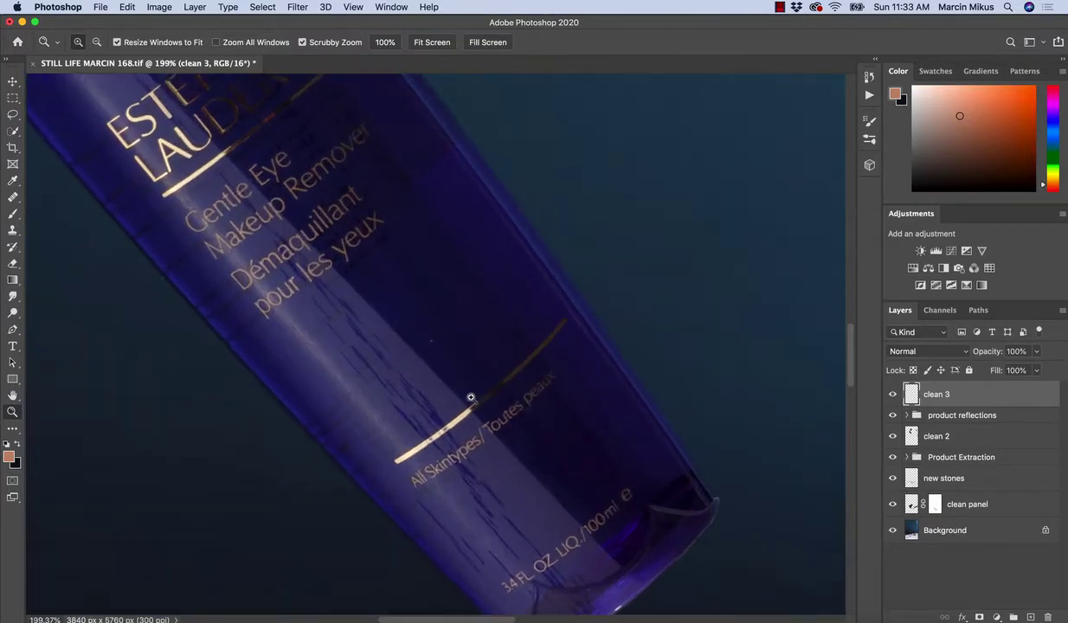
pyautogui.moveTo(505, 407)
pyautogui.mouseDown()
pyautogui.moveTo(473, 406)
pyautogui.moveTo(491, 382)
pyautogui.mouseUp()
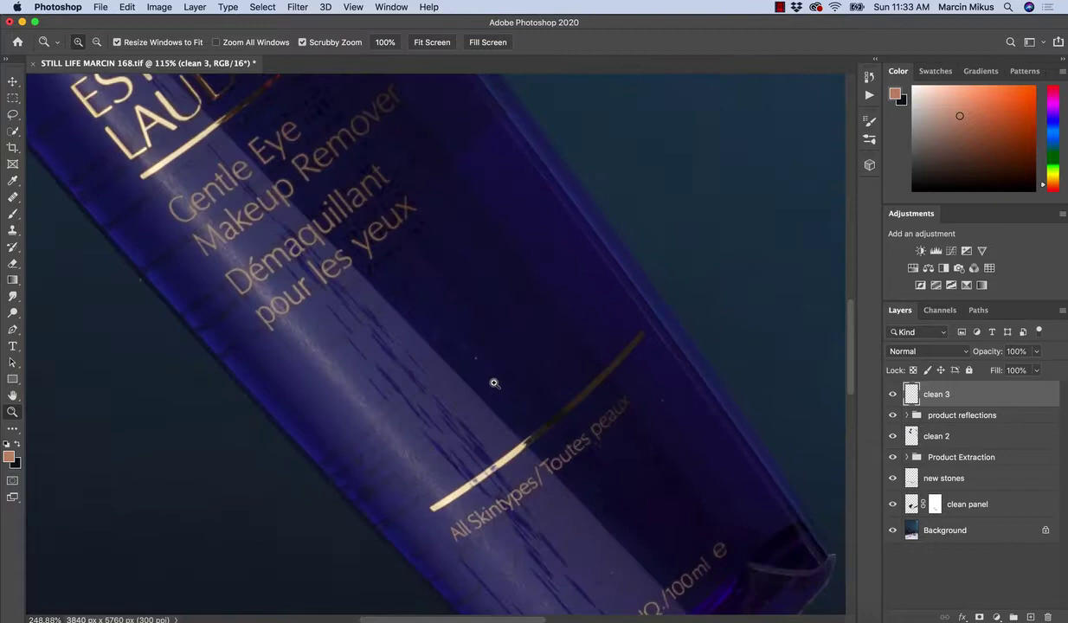
pyautogui.press('j')
pyautogui.press('[')
pyautogui.press('[')
pyautogui.press('[')
pyautogui.press('[')
pyautogui.press('[')
pyautogui.press('[')
pyautogui.press('[')
pyautogui.press('[')
pyautogui.press('[')
pyautogui.press('[')
pyautogui.press('[')
pyautogui.press('[')
pyautogui.press('[')
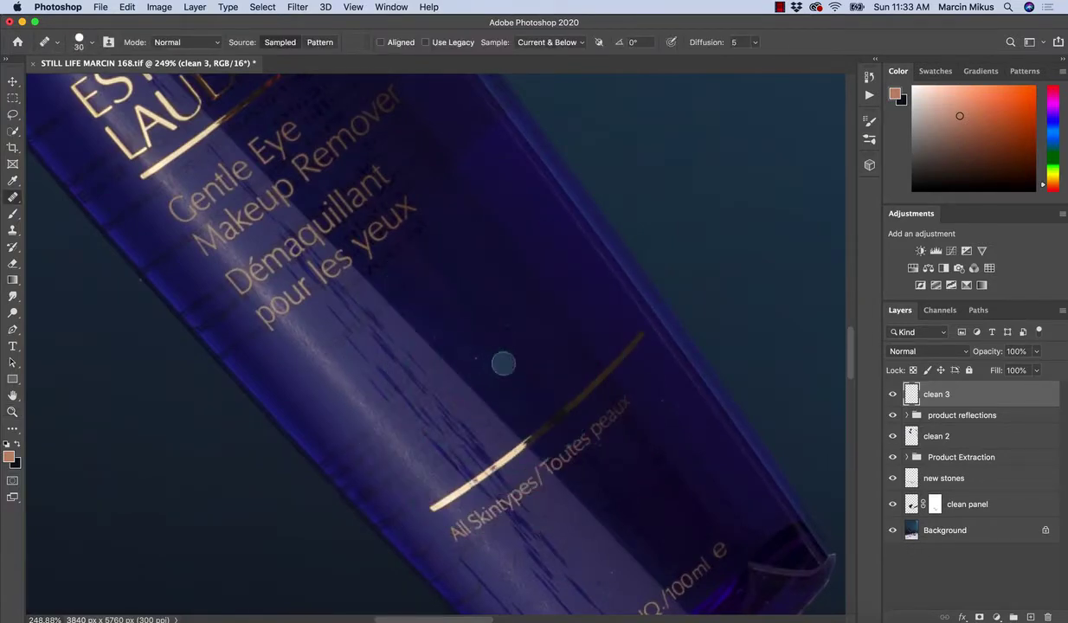
pyautogui.press('[')
pyautogui.keyDown('alt'); pyautogui.click(464, 326); pyautogui.keyUp('alt')
pyautogui.moveTo(432, 332); pyautogui.dragTo(442, 341)
pyautogui.keyDown('alt'); pyautogui.click(696, 433); pyautogui.keyUp('alt')
pyautogui.moveTo(677, 410); pyautogui.dragTo(683, 415)
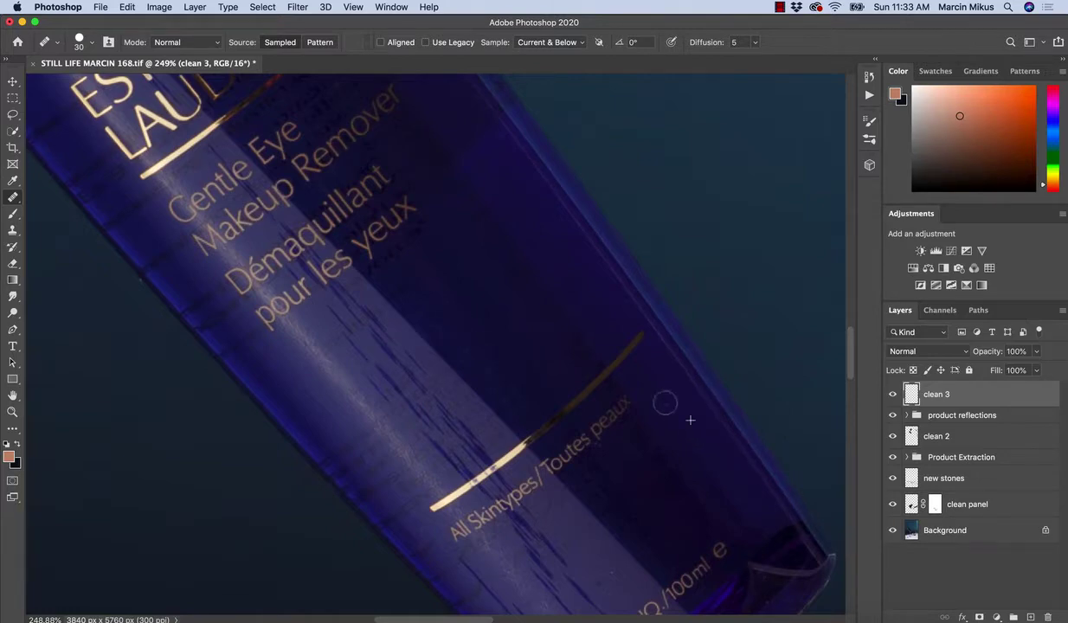
# Step: Heal the light speck in the background just outside the bottle's left edge
pyautogui.scroll(-3, 588, 374)
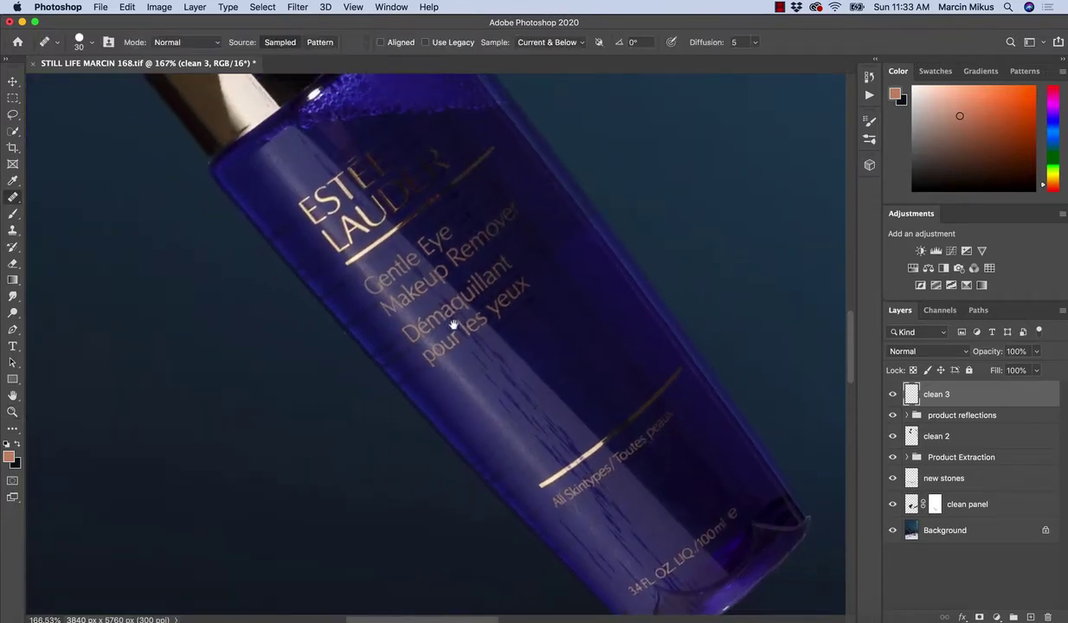
pyautogui.press('z')
pyautogui.moveTo(382, 348); pyautogui.dragTo(390, 381)
pyautogui.press('j')
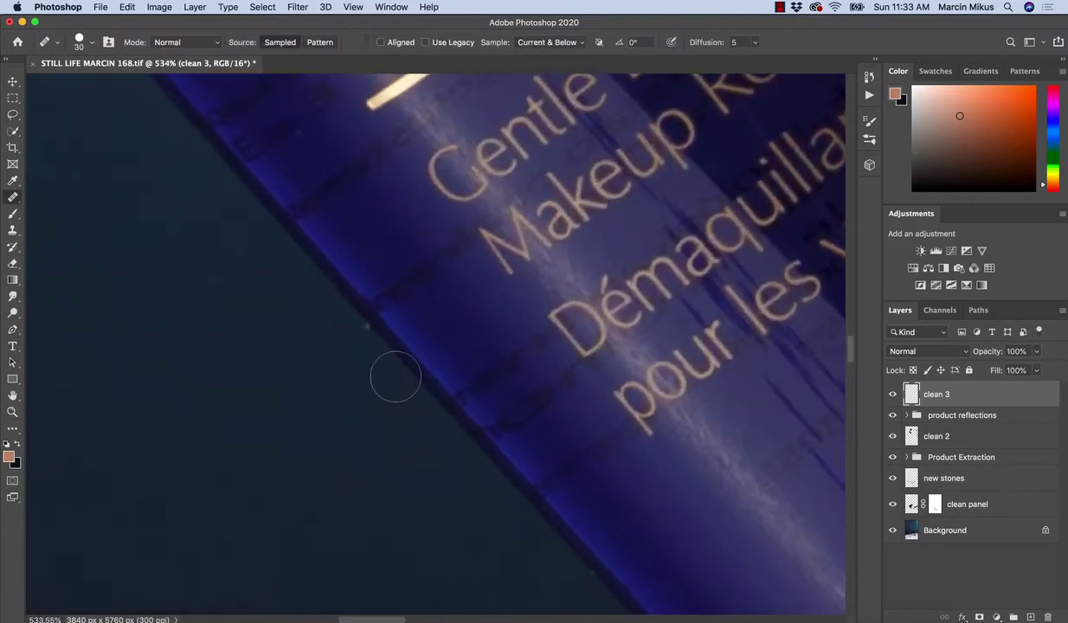
pyautogui.click(371, 327)
# Step: Clone dark background over the pale fringe at the bottle base's right corner with a 20 px Clone Stamp
pyautogui.press('super+space')
pyautogui.moveTo(377, 340); pyautogui.dragTo(339, 350)
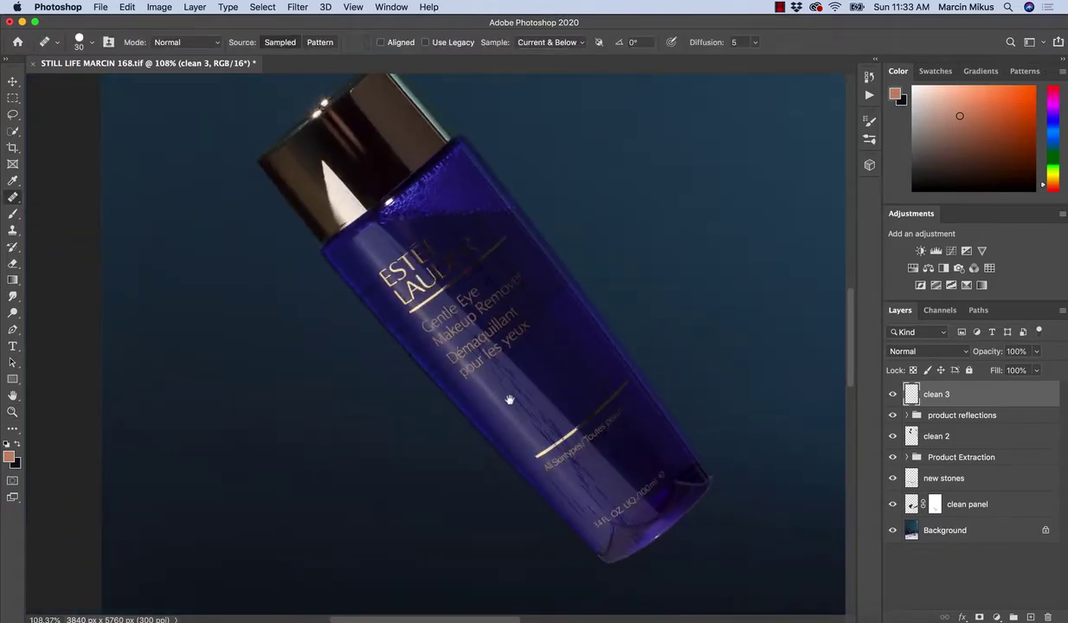
pyautogui.moveTo(509, 399); pyautogui.dragTo(396, 300)
pyautogui.press('z')
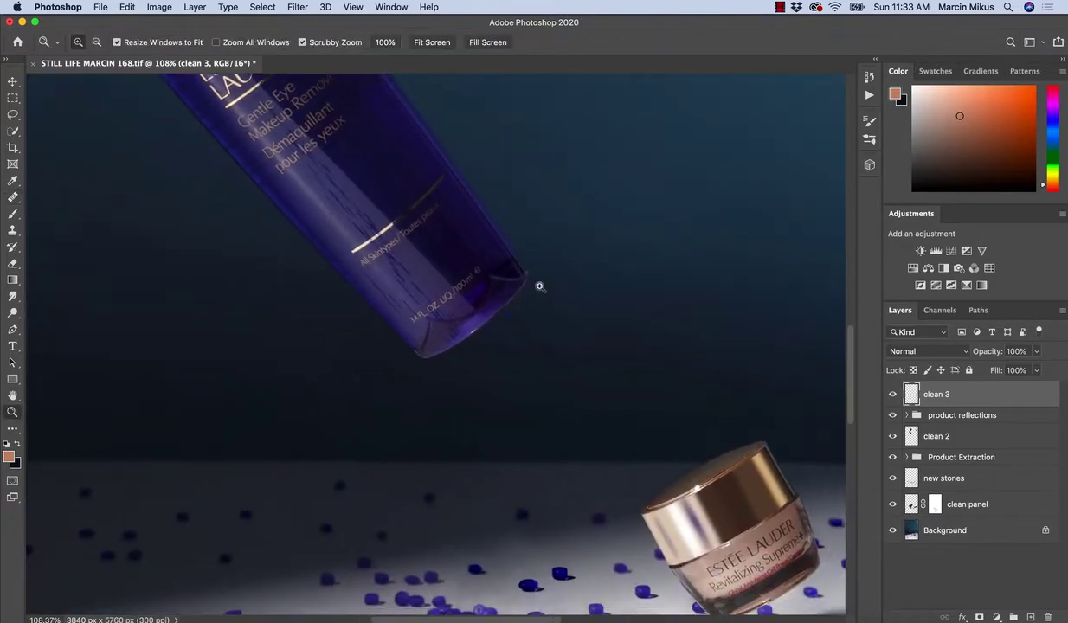
pyautogui.moveTo(540, 287); pyautogui.dragTo(579, 295)
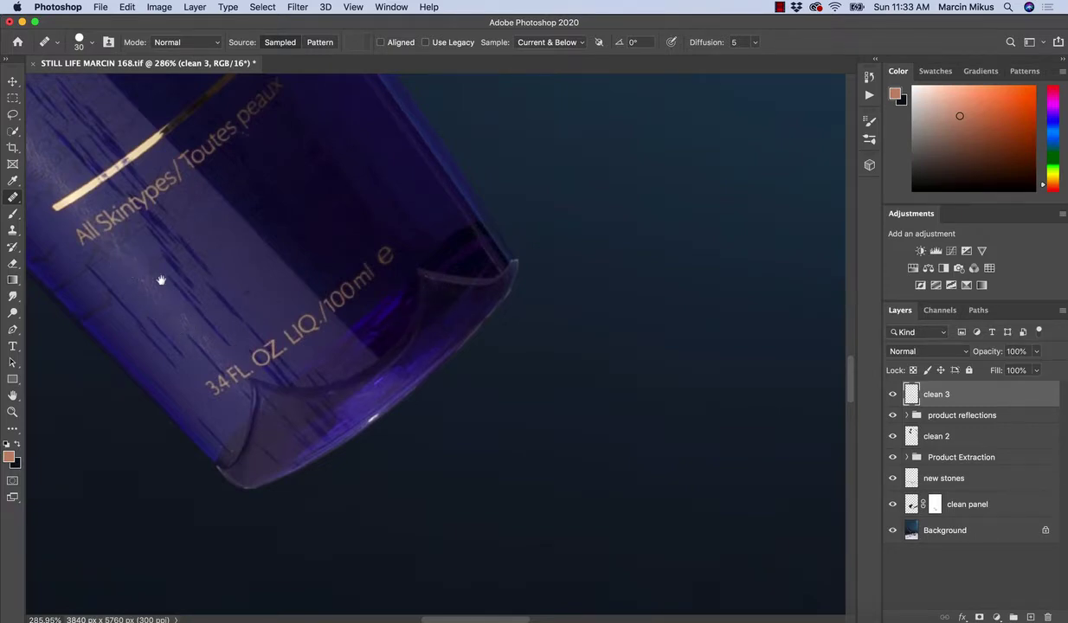
pyautogui.moveTo(161, 281); pyautogui.dragTo(306, 313)
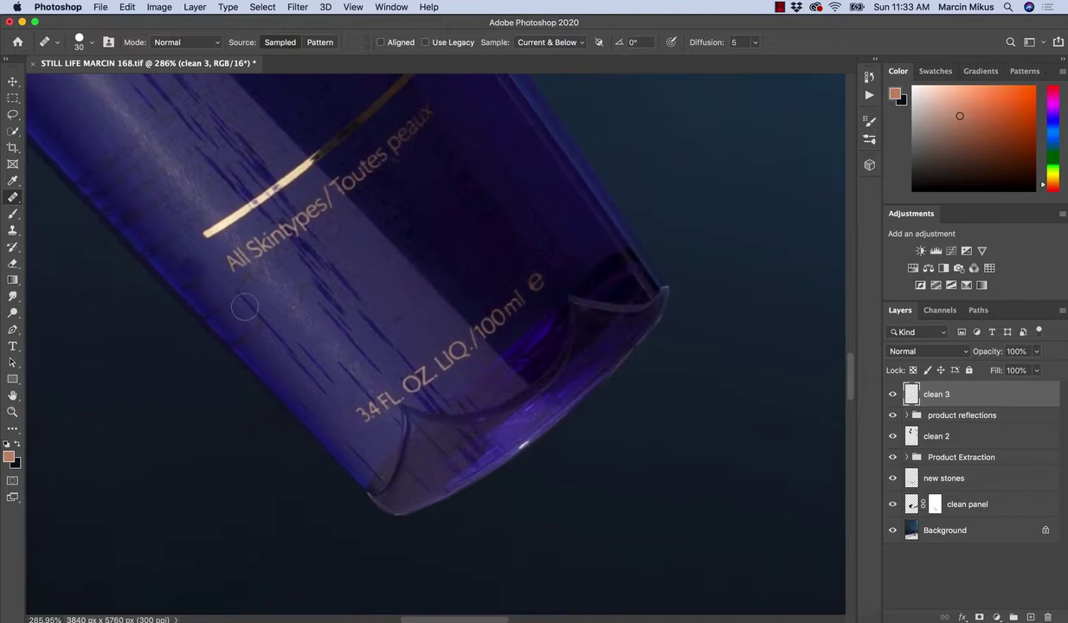
pyautogui.moveTo(424, 346); pyautogui.dragTo(315, 287)
pyautogui.moveTo(573, 249); pyautogui.dragTo(606, 248)
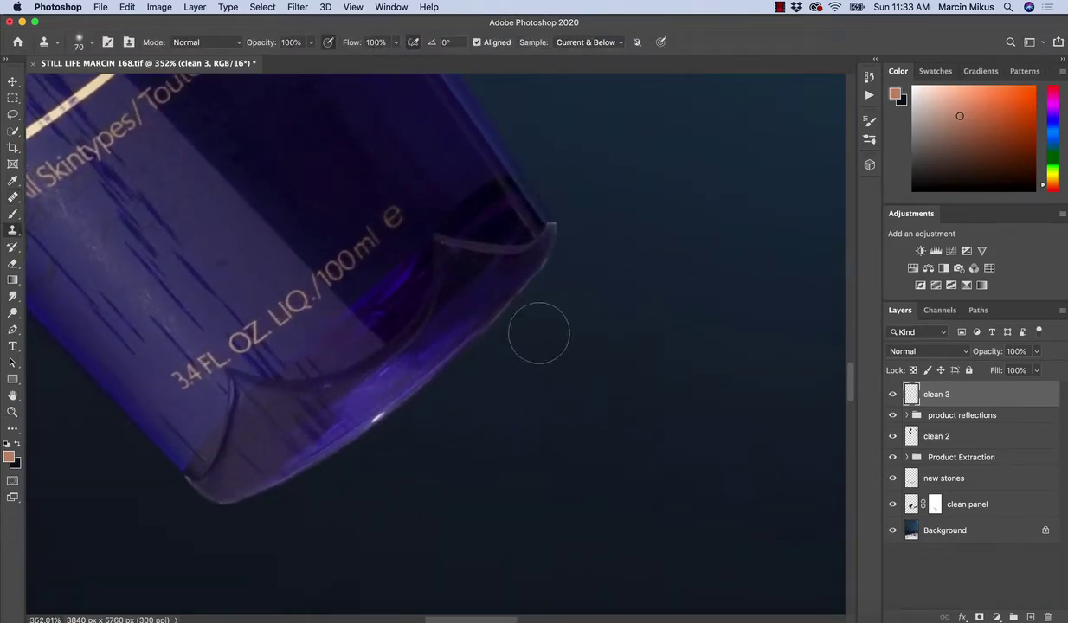
pyautogui.press('[')
pyautogui.press('[')
pyautogui.press('[')
pyautogui.press('[')
pyautogui.press('[')
pyautogui.press('[')
pyautogui.press('[')
pyautogui.scroll(5, 537, 290)
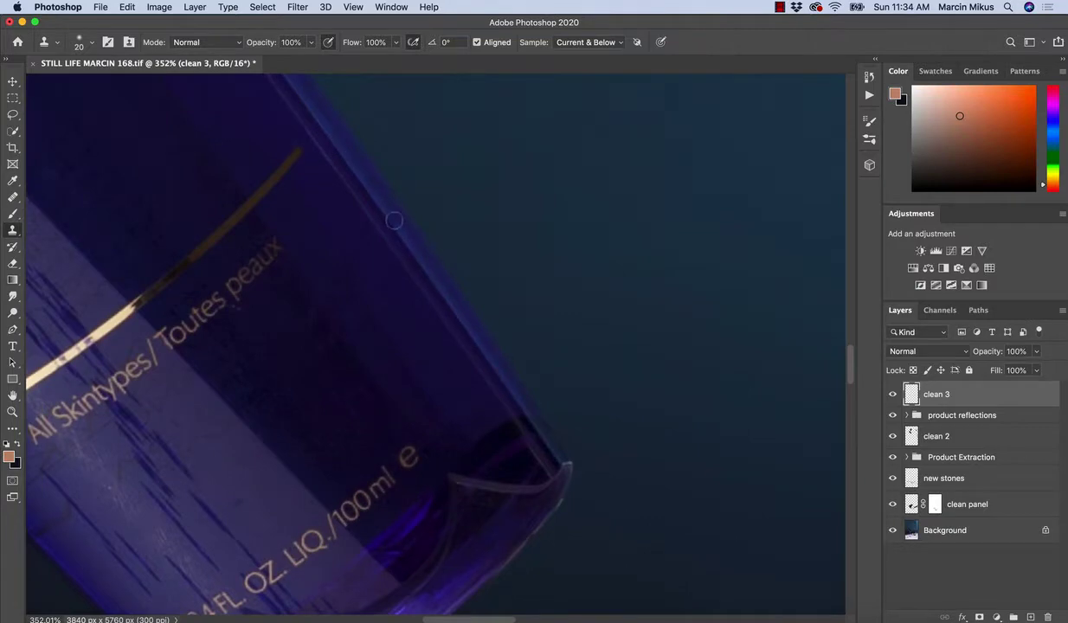
pyautogui.scroll(-4, 428, 269)
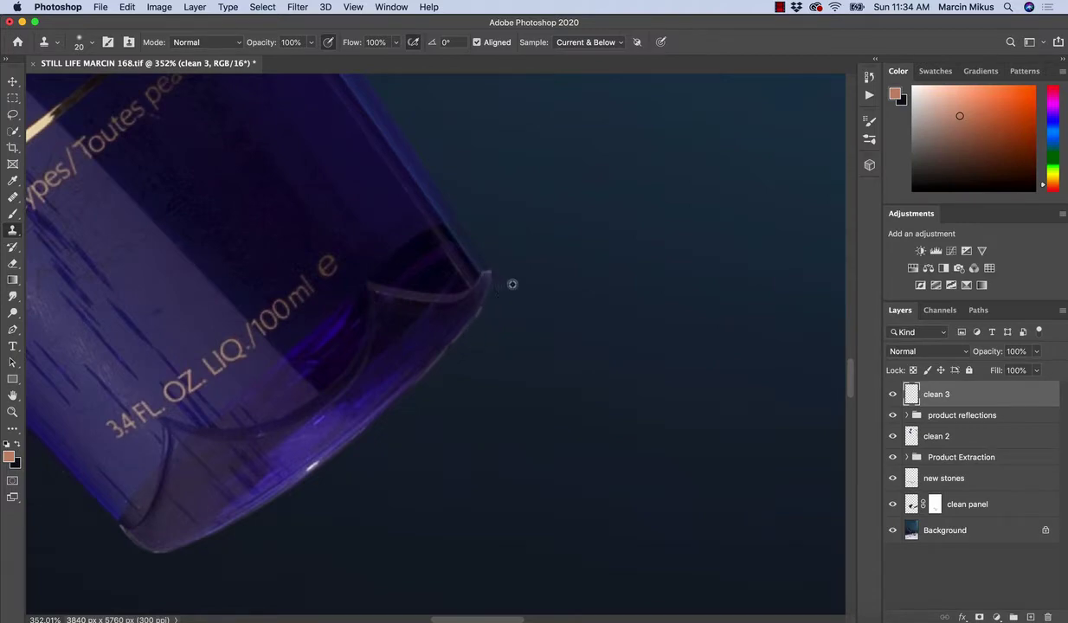
pyautogui.keyDown('alt'); pyautogui.click(512, 284); pyautogui.keyUp('alt')
pyautogui.moveTo(496, 267); pyautogui.dragTo(486, 329)
pyautogui.moveTo(465, 217); pyautogui.dragTo(501, 311)
pyautogui.moveTo(491, 351); pyautogui.dragTo(515, 237)
# Step: Clone clean background along the bottle's bottom edge, from the right corner towards the bright highlight, to smooth its outline
pyautogui.keyDown('alt'); pyautogui.click(516, 213); pyautogui.keyUp('alt')
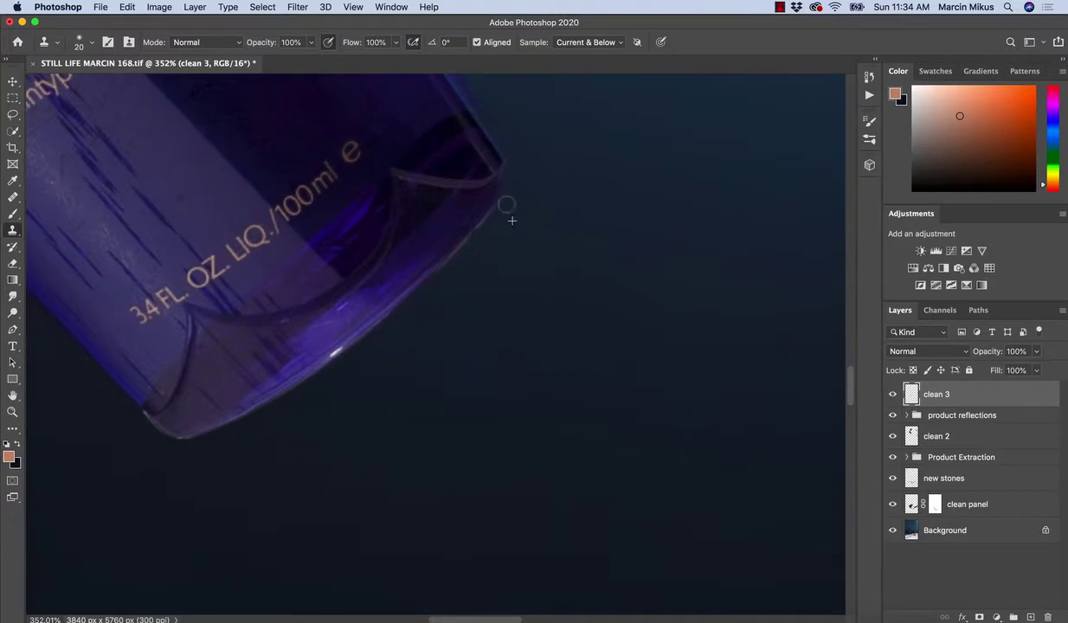
pyautogui.moveTo(509, 186); pyautogui.dragTo(481, 244)
pyautogui.moveTo(502, 208)
pyautogui.mouseDown()
pyautogui.moveTo(443, 279)
pyautogui.moveTo(474, 218)
pyautogui.moveTo(489, 208)
pyautogui.moveTo(443, 281)
pyautogui.moveTo(512, 235)
pyautogui.mouseUp()
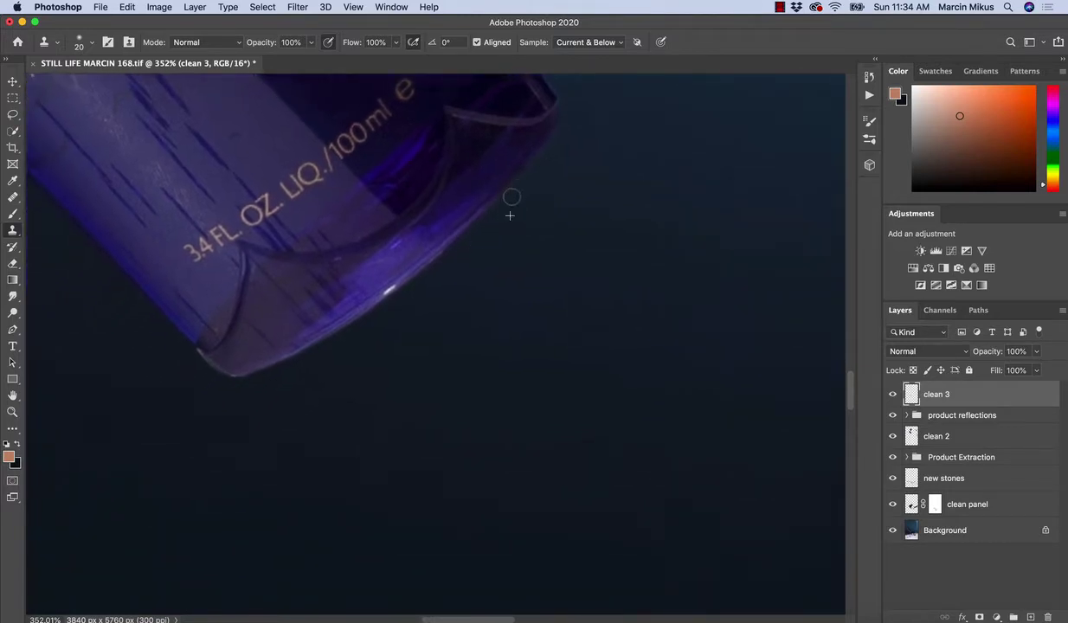
pyautogui.moveTo(512, 198)
pyautogui.mouseDown()
pyautogui.moveTo(452, 222)
pyautogui.moveTo(431, 257)
pyautogui.moveTo(459, 229)
pyautogui.moveTo(493, 227)
pyautogui.mouseUp()
pyautogui.moveTo(445, 263); pyautogui.dragTo(381, 289)
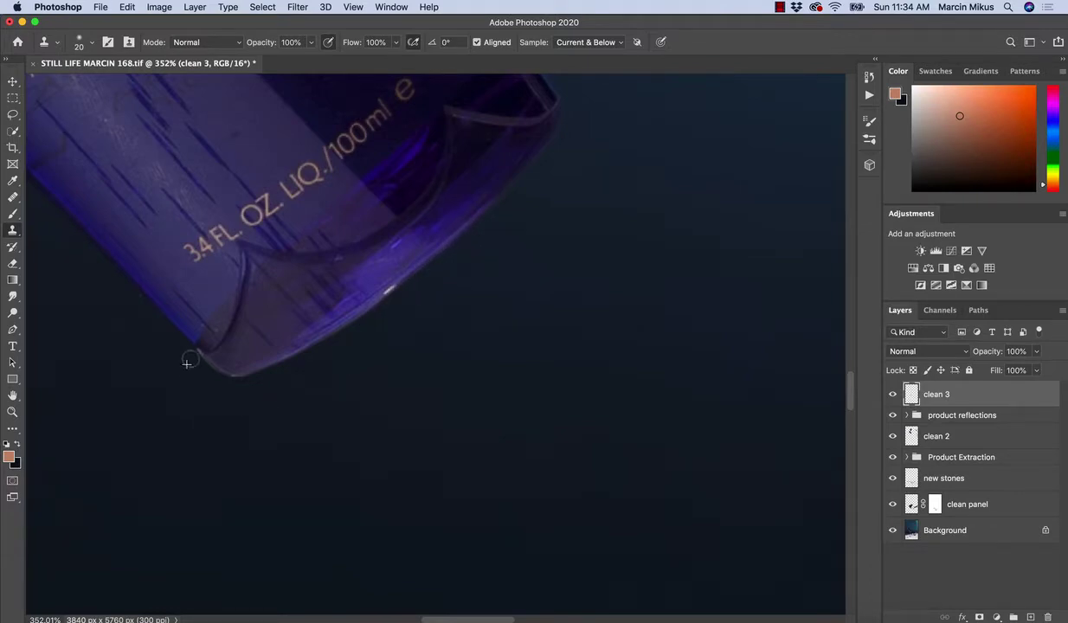
# Step: Clone background over the pale rim at the bottle base's left corner and along the adjoining bottom edge
pyautogui.moveTo(189, 358)
pyautogui.mouseDown()
pyautogui.moveTo(173, 337)
pyautogui.moveTo(224, 382)
pyautogui.mouseUp()
pyautogui.scroll(-2, 259, 381)
pyautogui.hscroll(-1, 260, 381)
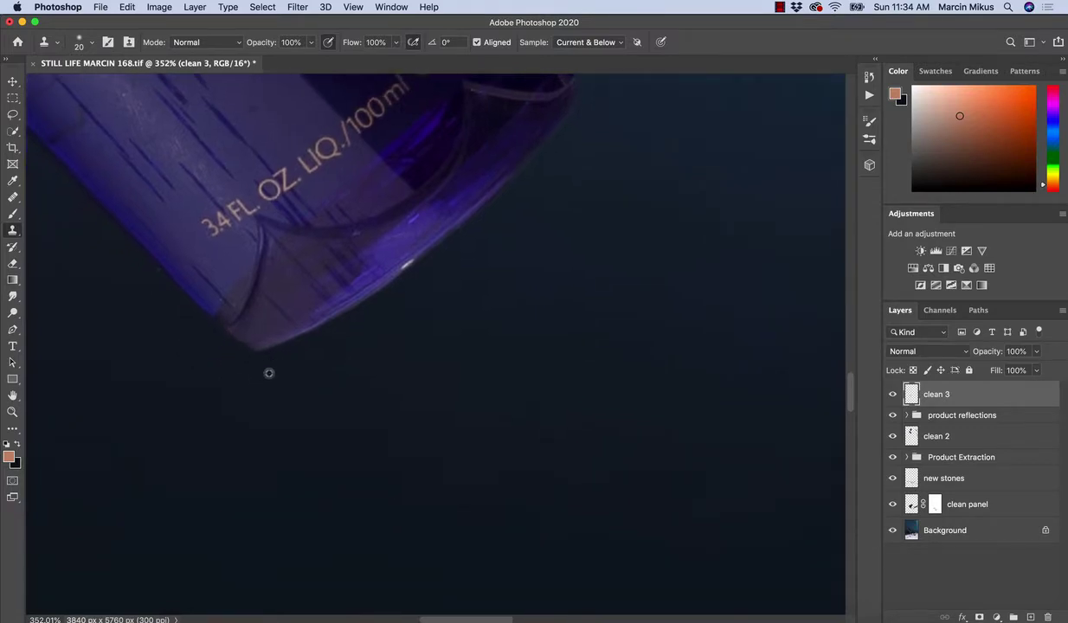
pyautogui.moveTo(258, 358)
pyautogui.mouseDown()
pyautogui.moveTo(317, 341)
pyautogui.moveTo(373, 301)
pyautogui.mouseUp()
# Step: Heal the small specks on the bottle's dark face between the brand lettering and its right edge
pyautogui.press('z')
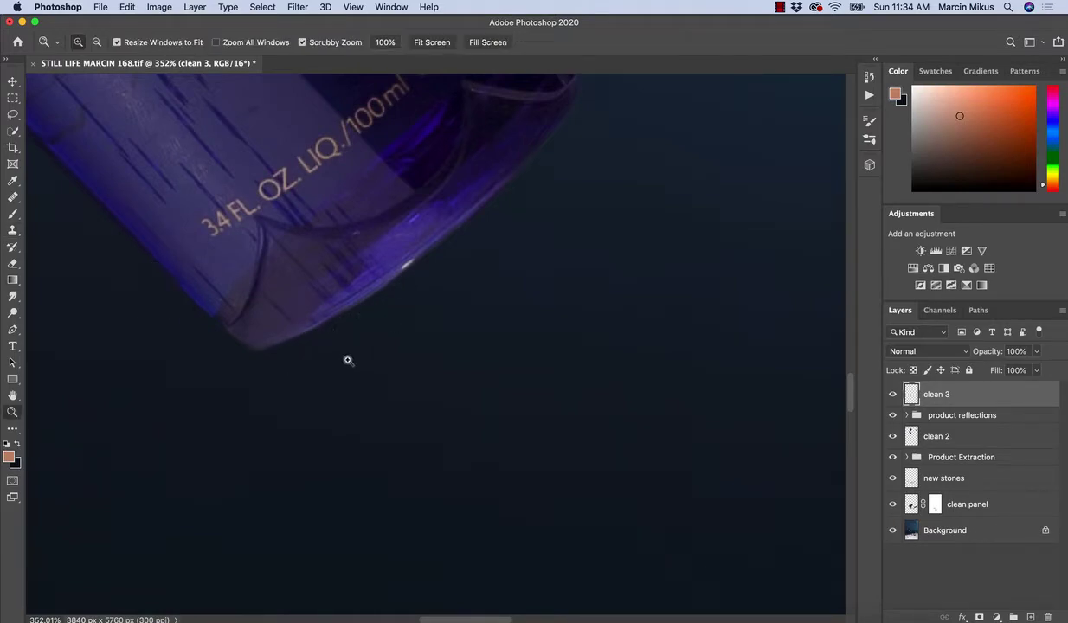
pyautogui.moveTo(348, 358); pyautogui.dragTo(295, 275)
pyautogui.press('z')
pyautogui.moveTo(139, 154); pyautogui.dragTo(180, 168)
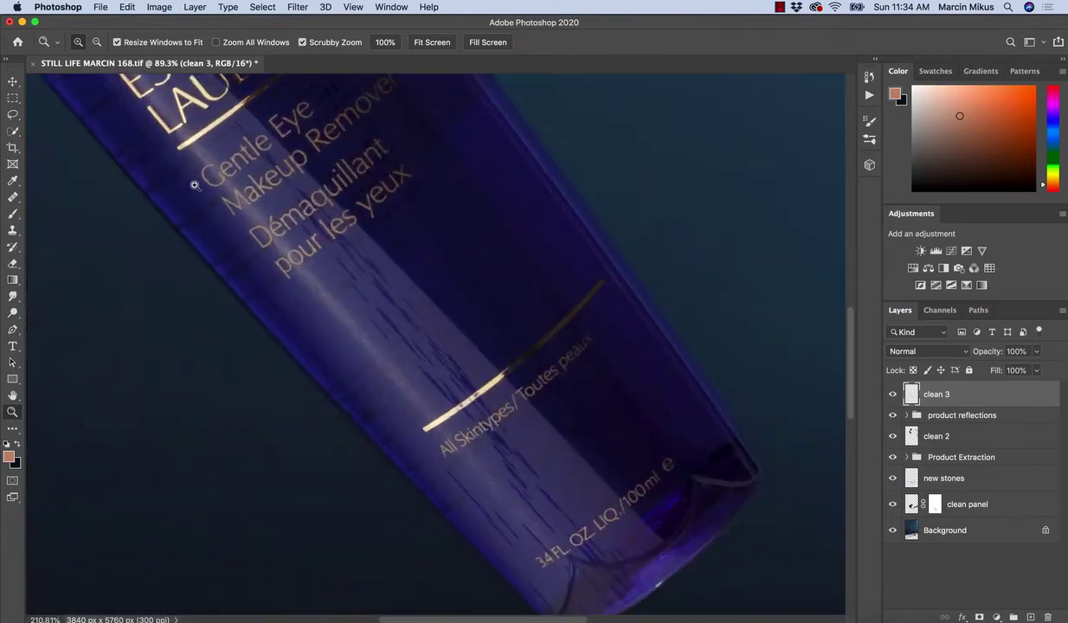
pyautogui.moveTo(346, 282); pyautogui.dragTo(284, 271)
pyautogui.moveTo(261, 124); pyautogui.dragTo(307, 117)
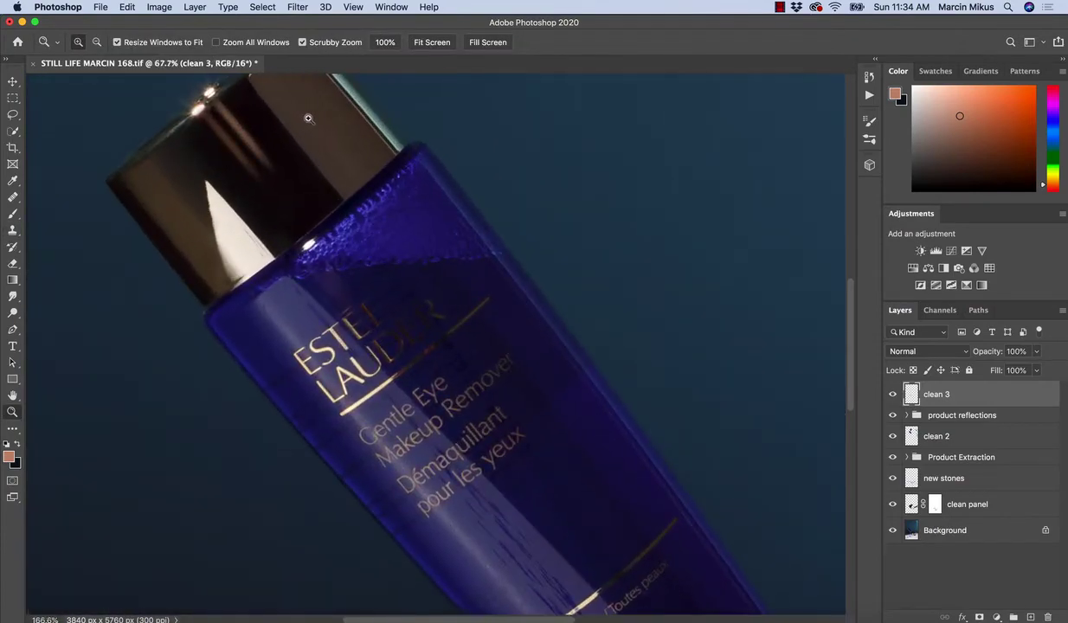
pyautogui.press('s')
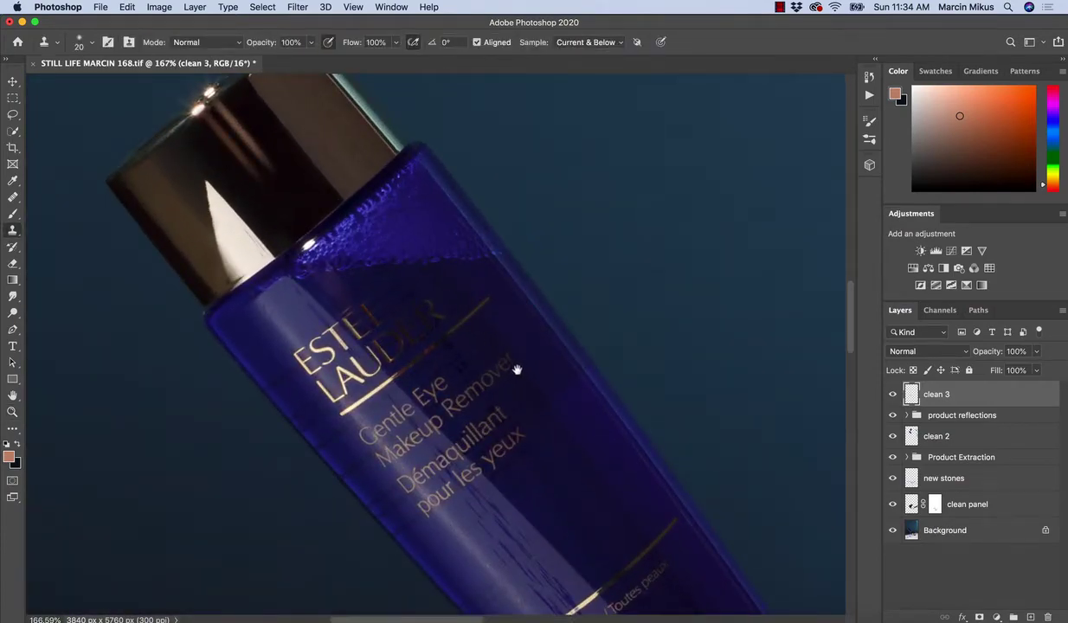
pyautogui.moveTo(516, 369); pyautogui.dragTo(472, 348)
pyautogui.press('z')
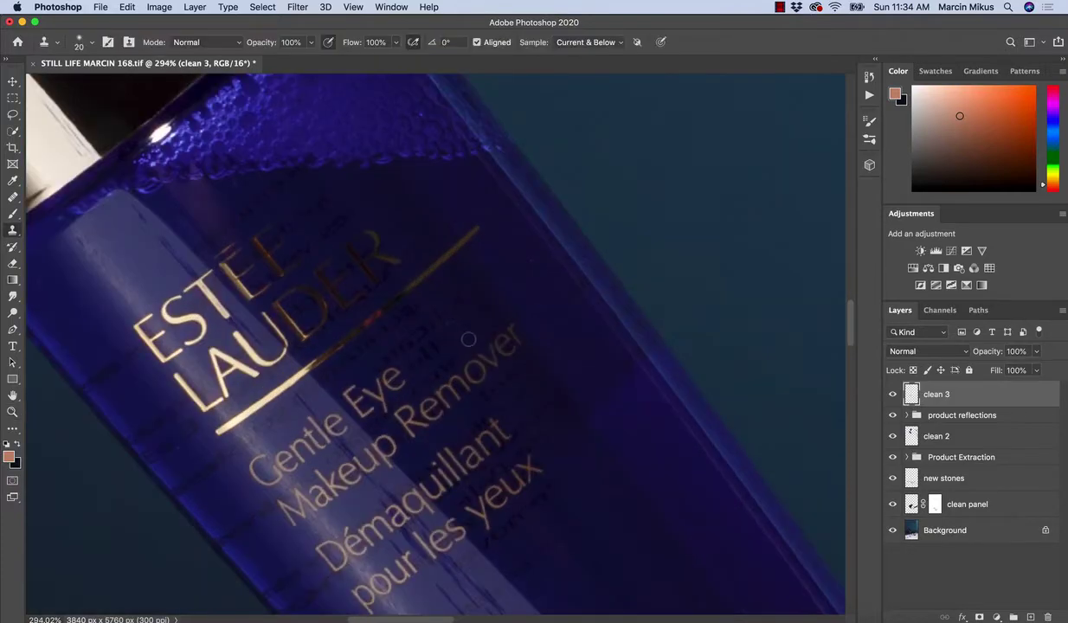
pyautogui.press('j')
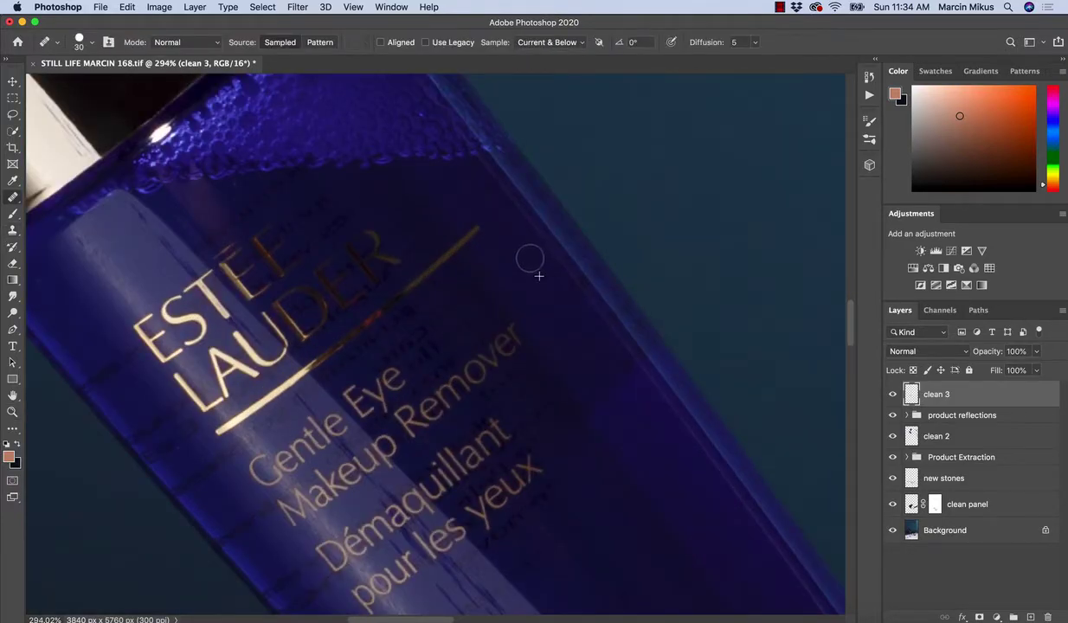
pyautogui.moveTo(554, 312); pyautogui.dragTo(511, 326)
# Step: Clone background over the pale fringe along the right edge of the dark jar's body with a 20 px Clone Stamp
pyautogui.moveTo(604, 376); pyautogui.dragTo(462, 227)
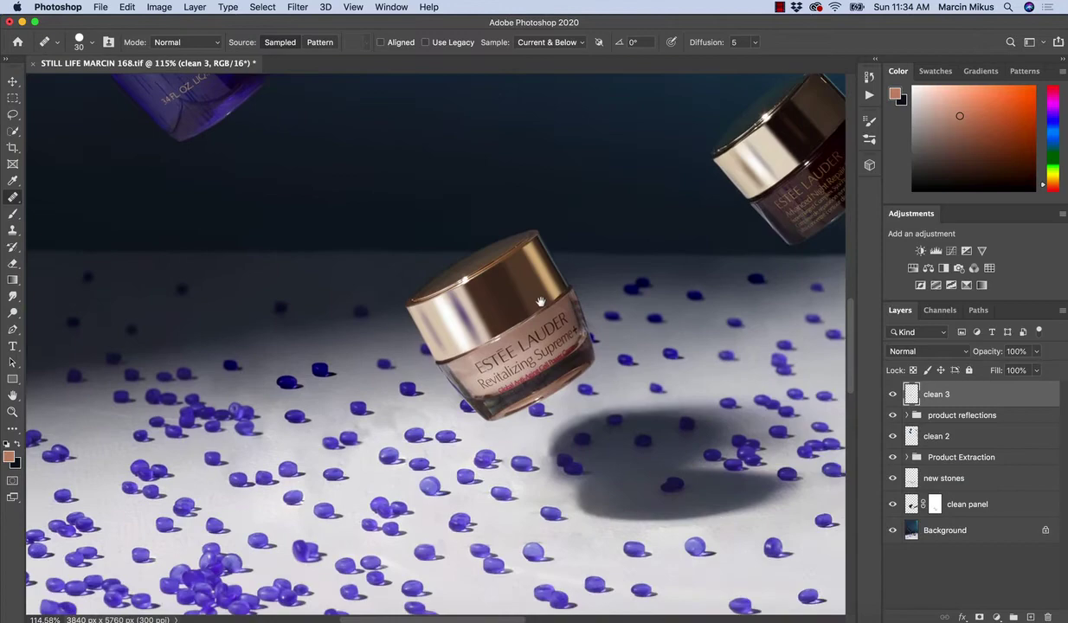
pyautogui.moveTo(540, 301); pyautogui.dragTo(495, 254)
pyautogui.moveTo(693, 77); pyautogui.dragTo(496, 195)
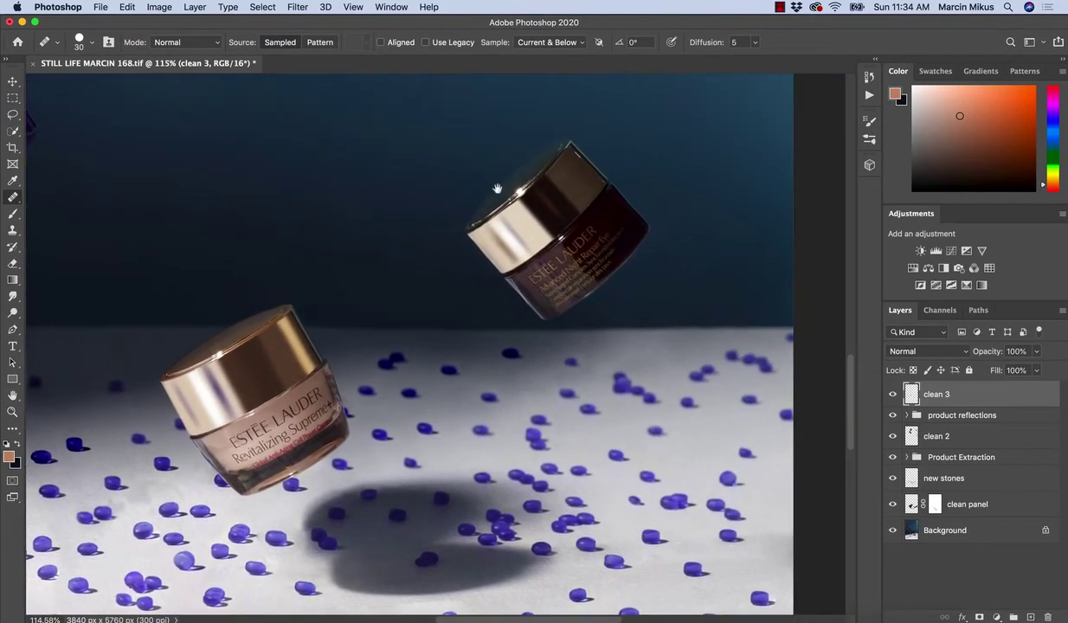
pyautogui.press('z')
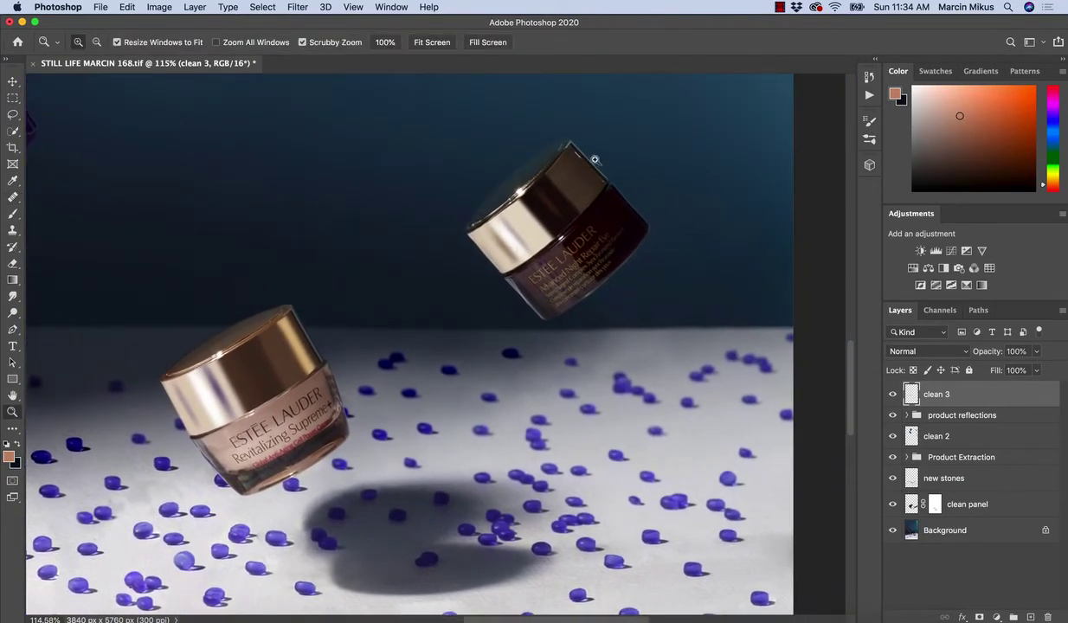
pyautogui.moveTo(595, 159); pyautogui.dragTo(643, 197)
pyautogui.moveTo(657, 290); pyautogui.dragTo(580, 399)
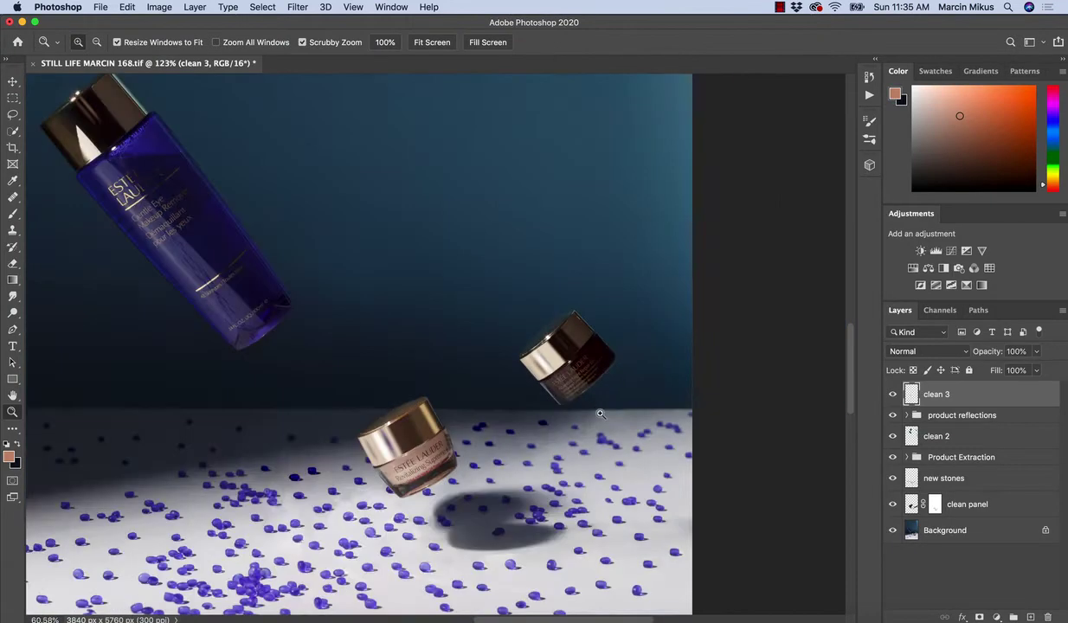
pyautogui.moveTo(623, 356); pyautogui.dragTo(540, 294)
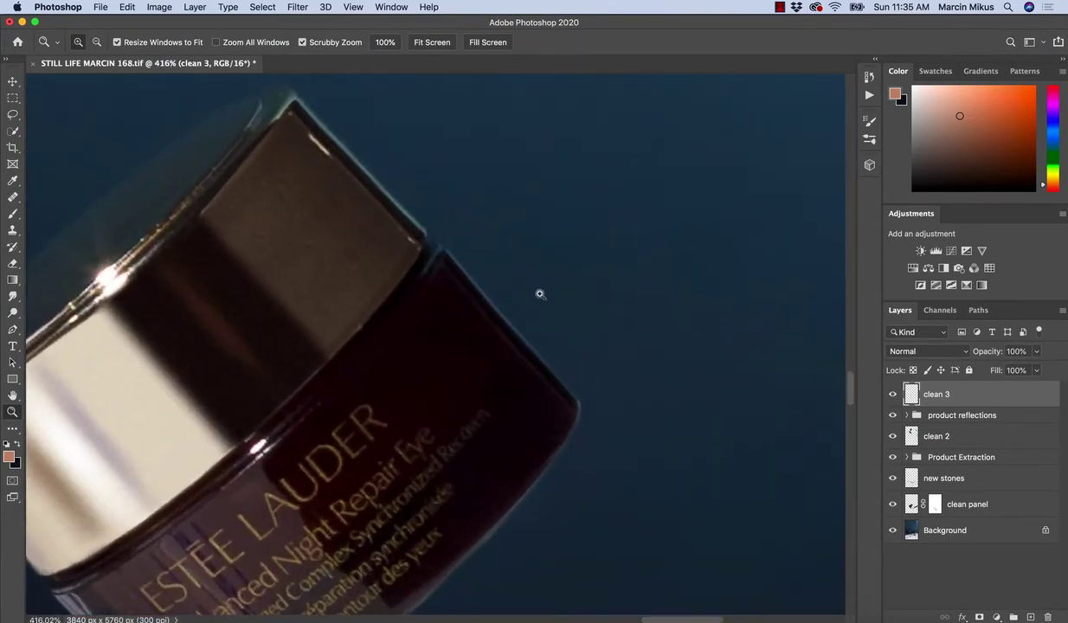
pyautogui.press('s')
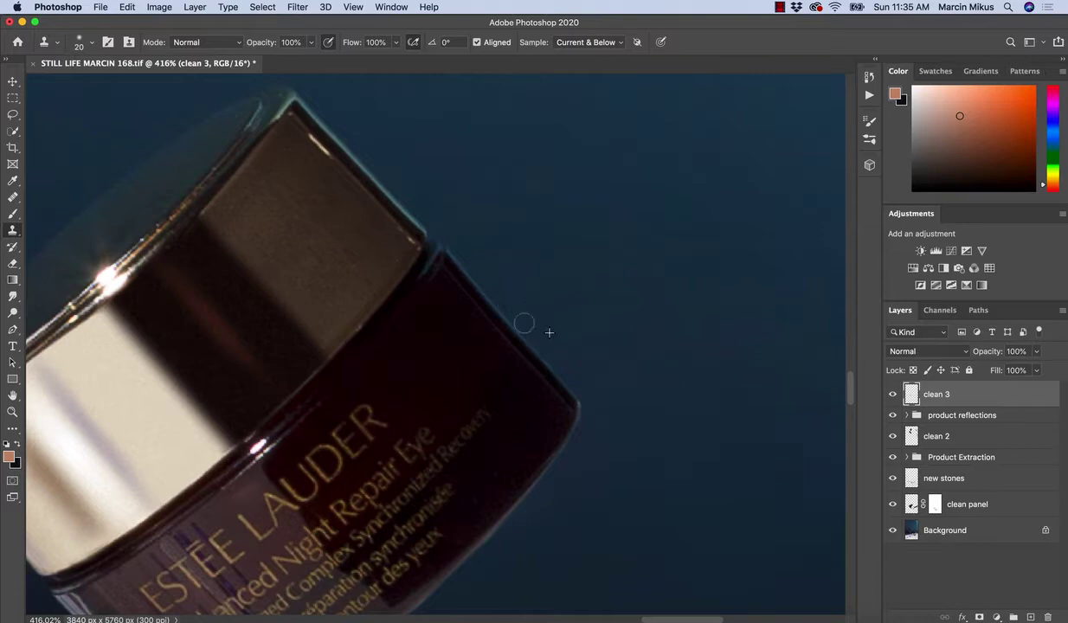
pyautogui.press('super+z')
# Step: Clone background over the pale rim around the dark jar's right base corner
pyautogui.moveTo(556, 373); pyautogui.dragTo(476, 206)
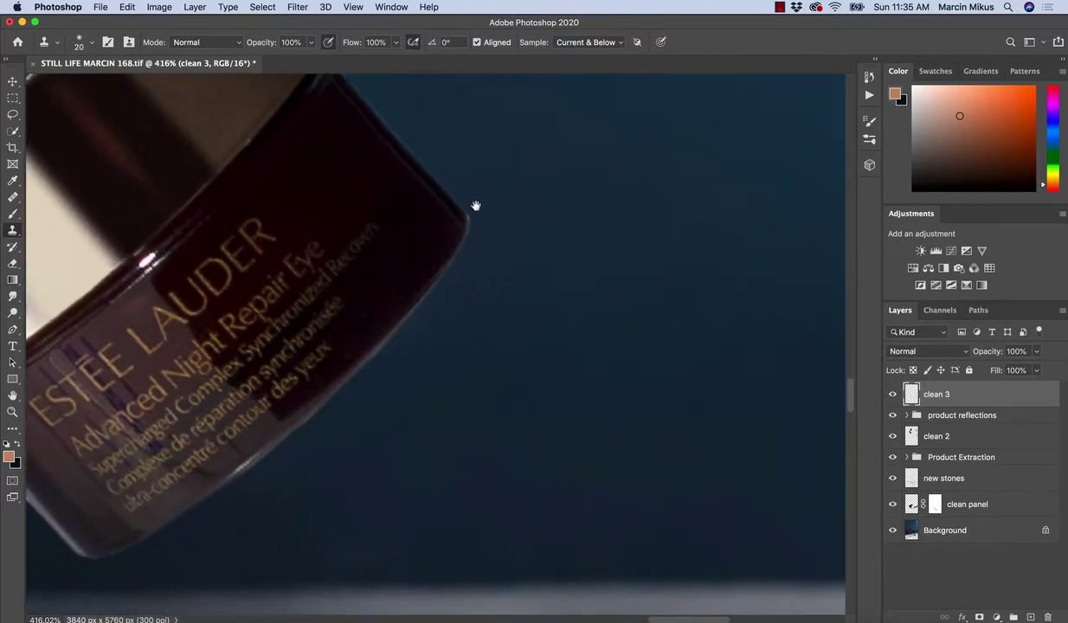
pyautogui.press('super+space')
pyautogui.moveTo(434, 253); pyautogui.dragTo(481, 241)
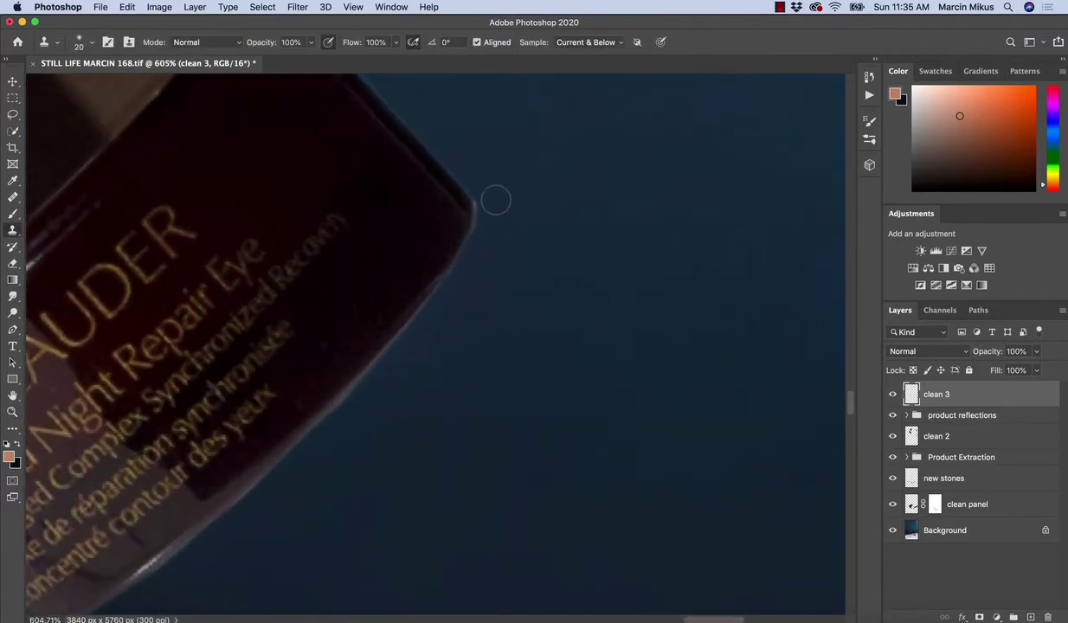
pyautogui.moveTo(481, 199); pyautogui.dragTo(481, 250)
# Step: Clone background along the stretch of the dark jar's bottom edge next to the right corner with a 10 px brush
pyautogui.press('[')
pyautogui.press('space')
pyautogui.moveTo(472, 298)
pyautogui.mouseDown()
pyautogui.moveTo(505, 149)
pyautogui.moveTo(459, 208)
pyautogui.mouseUp()
pyautogui.keyDown('alt'); pyautogui.click(450, 220); pyautogui.keyUp('alt')
pyautogui.moveTo(436, 220); pyautogui.dragTo(408, 272)
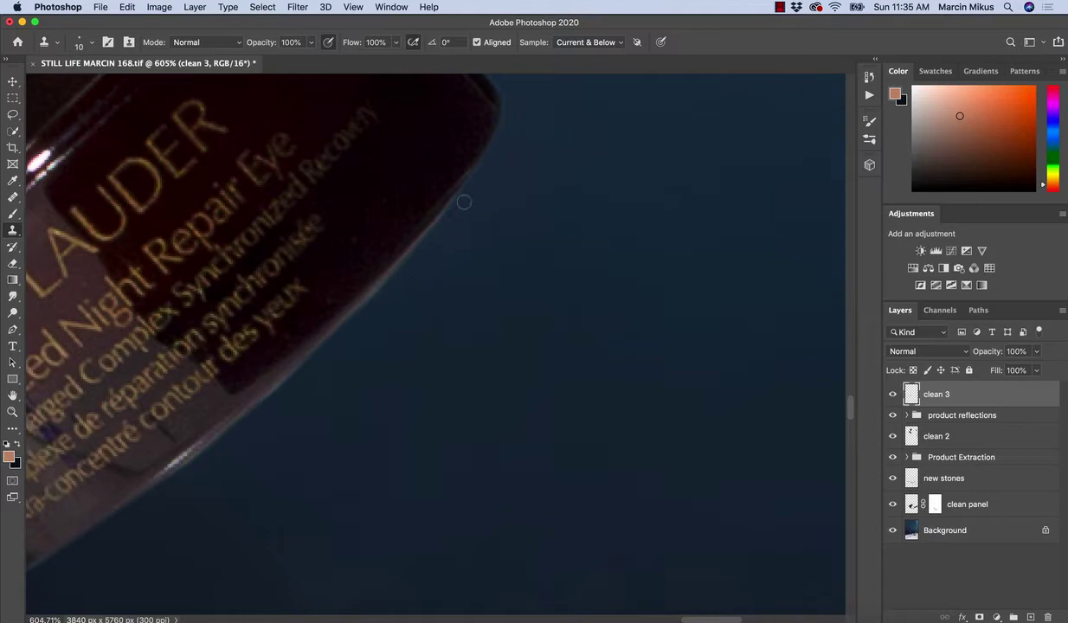
pyautogui.moveTo(431, 235); pyautogui.dragTo(398, 280)
# Step: Clone more background over the leftover light fringe from the dark jar's right corner down past the label text, varying the brush size
pyautogui.press(']')
pyautogui.press(']')
pyautogui.press(']')
pyautogui.press('[')
pyautogui.keyDown('alt'); pyautogui.click(488, 198); pyautogui.keyUp('alt')
pyautogui.moveTo(479, 183); pyautogui.dragTo(378, 307)
pyautogui.press('[')
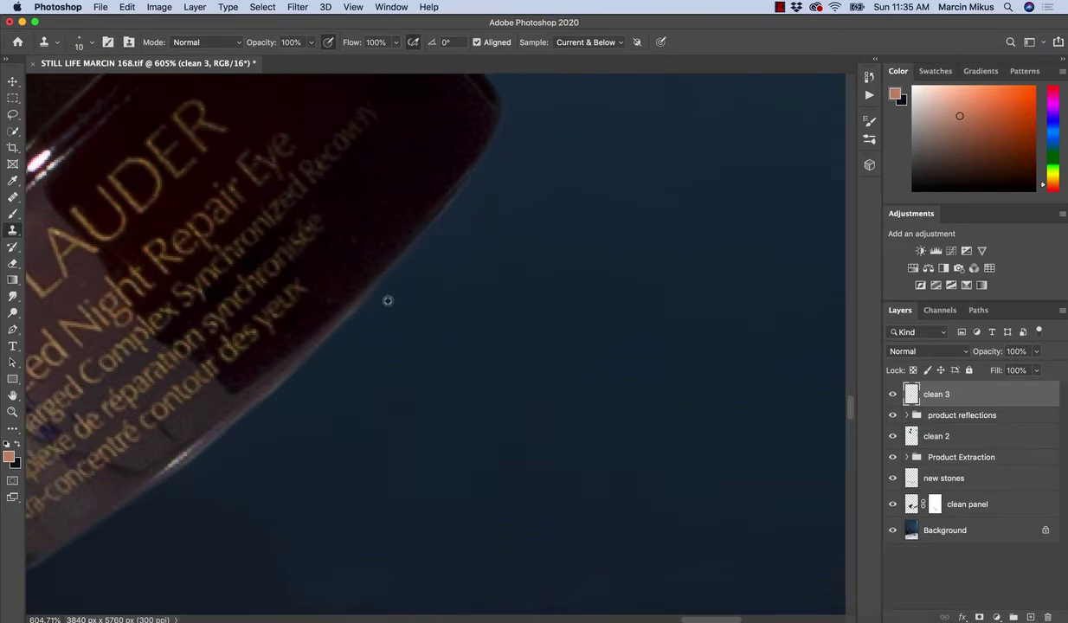
pyautogui.moveTo(373, 293); pyautogui.dragTo(387, 285)
pyautogui.press(']')
pyautogui.moveTo(430, 223)
pyautogui.mouseDown()
pyautogui.moveTo(467, 195)
pyautogui.moveTo(413, 260)
pyautogui.moveTo(435, 276)
pyautogui.moveTo(467, 234)
pyautogui.moveTo(422, 226)
pyautogui.moveTo(333, 315)
pyautogui.moveTo(430, 221)
pyautogui.mouseUp()
# Step: Clone background along the dark jar's bottom edge up to the bright highlight with a 15 px brush
pyautogui.moveTo(323, 338)
pyautogui.mouseDown()
pyautogui.moveTo(327, 317)
pyautogui.moveTo(236, 397)
pyautogui.mouseUp()
pyautogui.keyDown('alt'); pyautogui.click(331, 331); pyautogui.keyUp('alt')
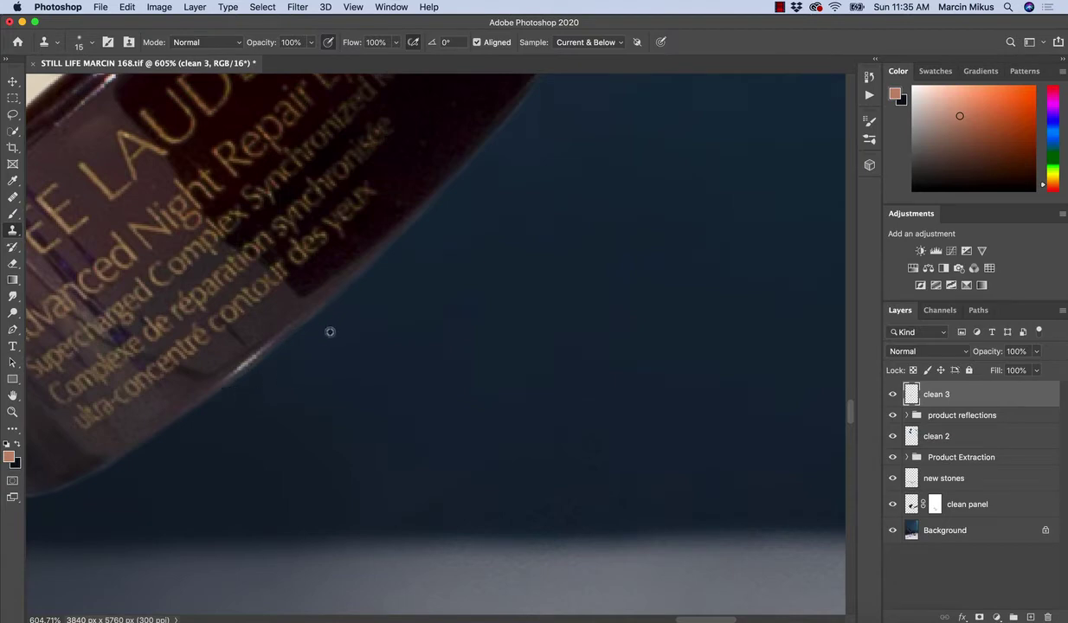
pyautogui.moveTo(329, 317); pyautogui.dragTo(218, 413)
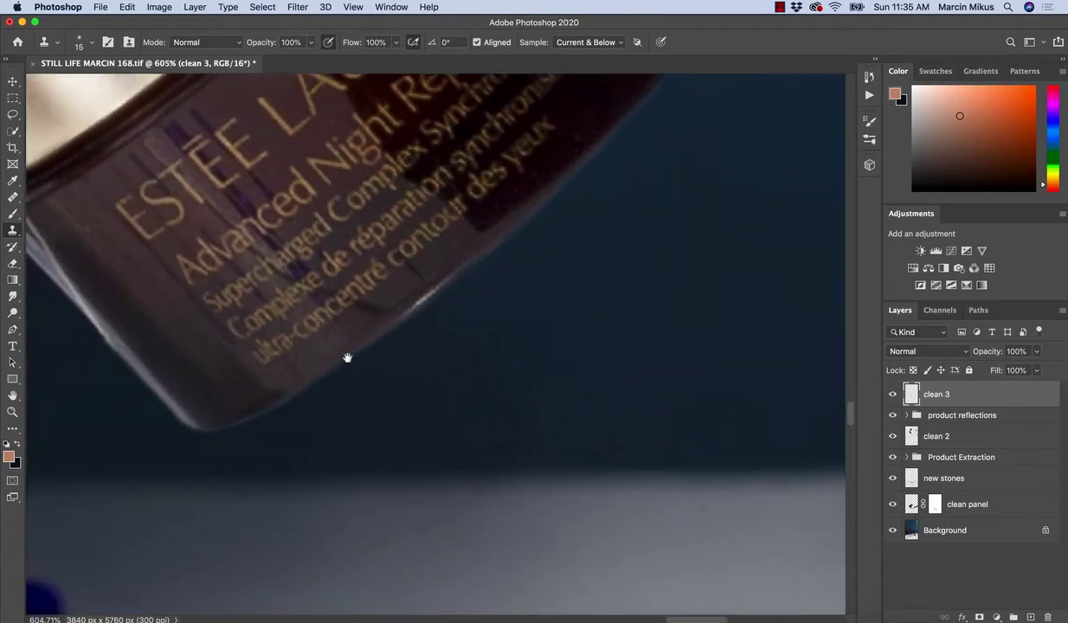
pyautogui.moveTo(347, 358); pyautogui.dragTo(395, 342)
pyautogui.keyDown('alt'); pyautogui.click(490, 302); pyautogui.keyUp('alt')
pyautogui.moveTo(490, 284)
pyautogui.mouseDown()
pyautogui.moveTo(449, 320)
pyautogui.moveTo(501, 277)
pyautogui.mouseUp()
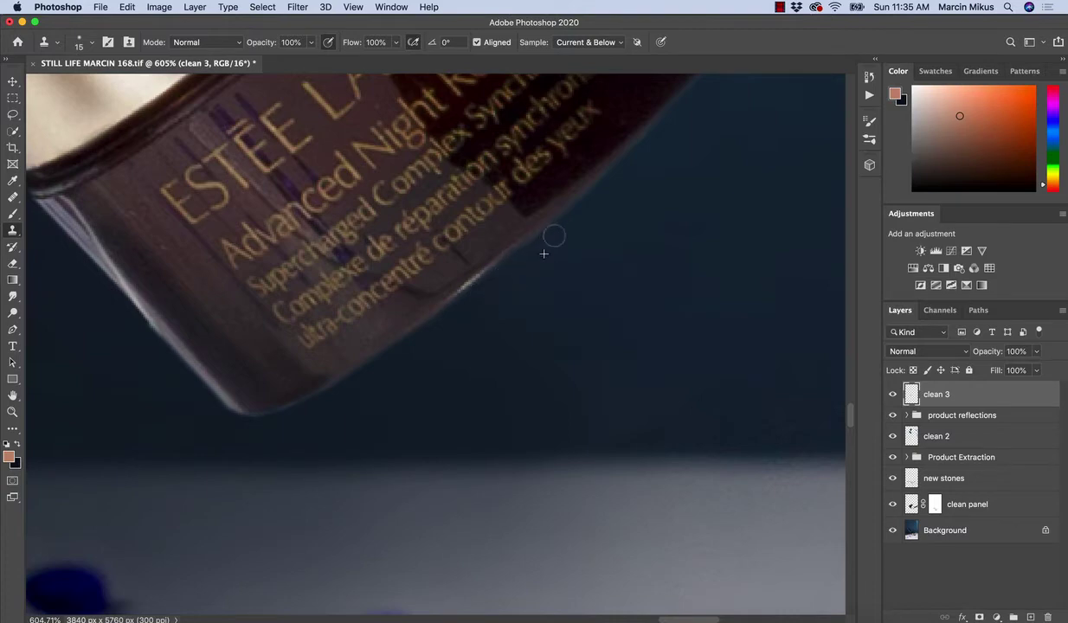
pyautogui.moveTo(501, 315); pyautogui.dragTo(483, 341)
# Step: Toggle the clean 3 layer's visibility to compare the dark jar with and without the retouching
pyautogui.press('z')
pyautogui.click(893, 395)
pyautogui.click(893, 395)
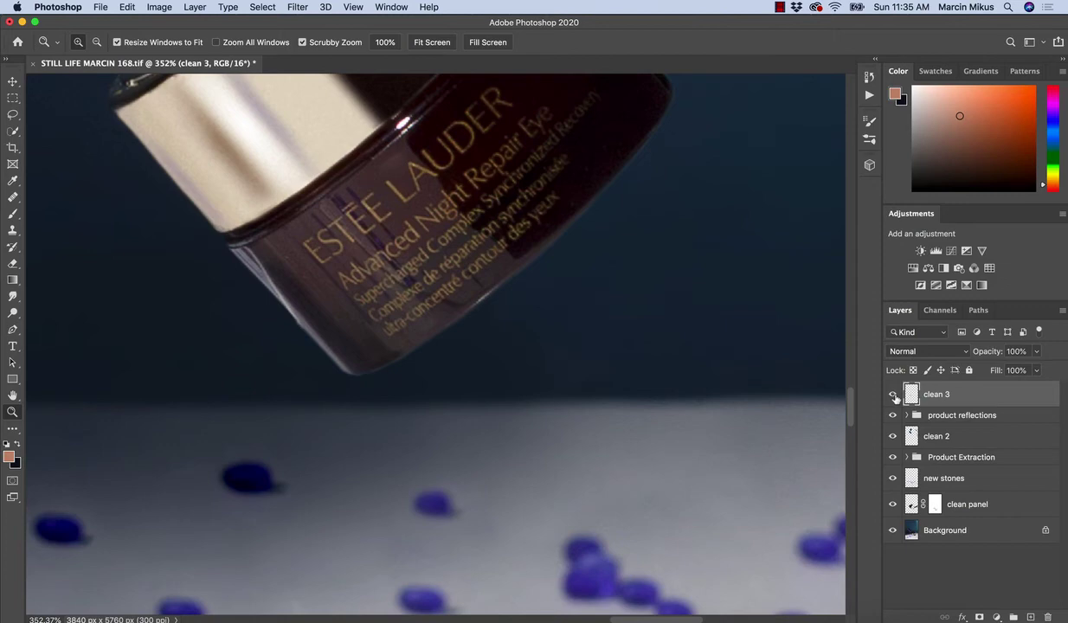
pyautogui.scroll(-5, 637, 252)
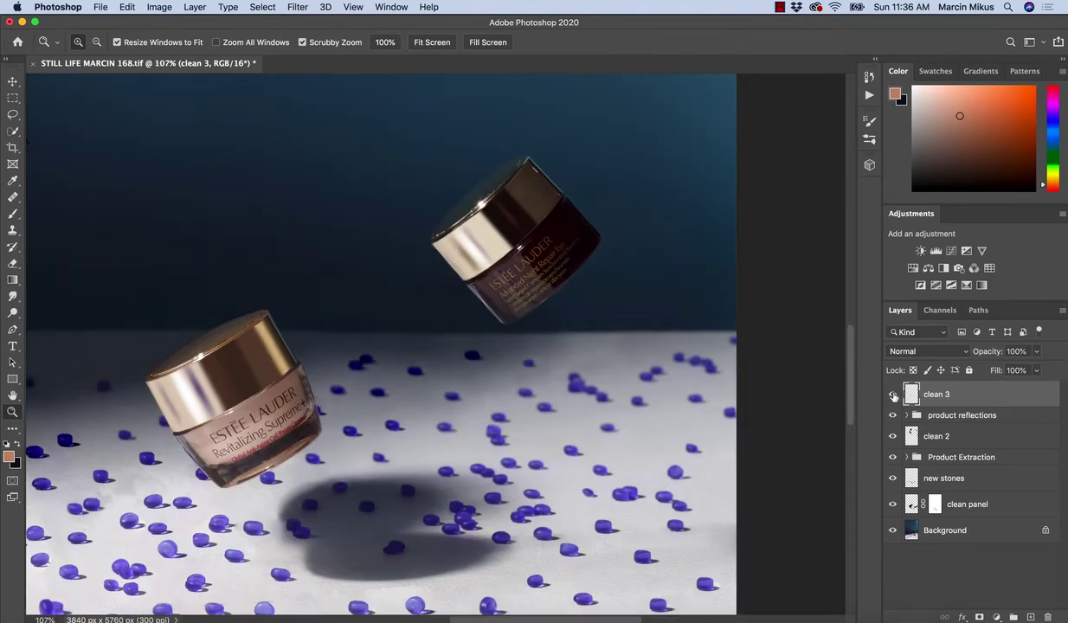
# Step: Clone background over the remaining pale rim on the dark jar's bottom edge between the highlight and the lowest corner
pyautogui.scroll(6, 563, 299)
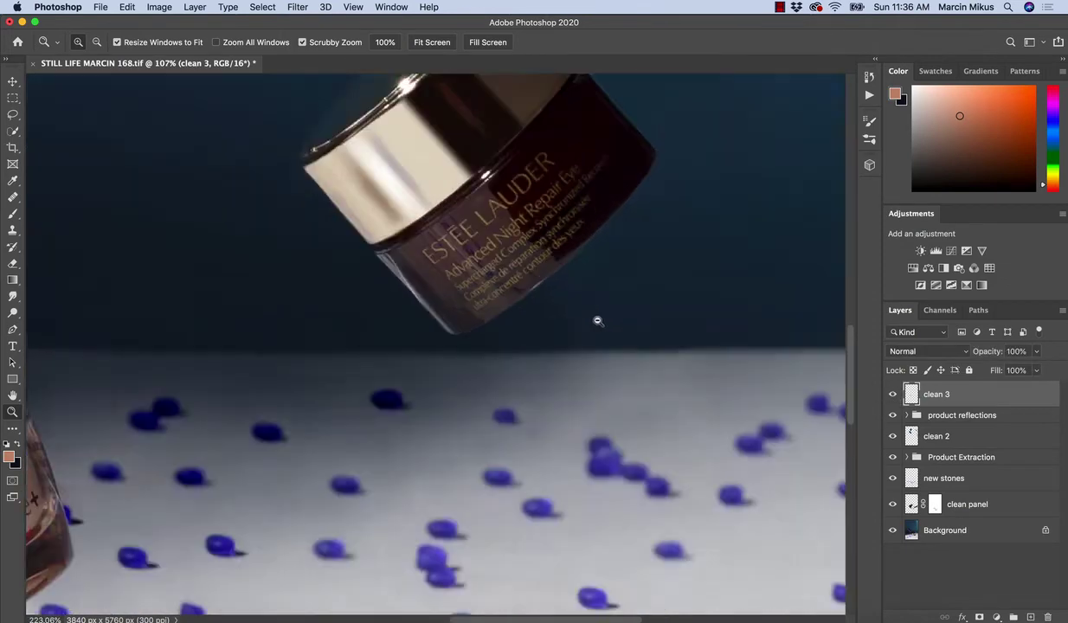
pyautogui.press('s')
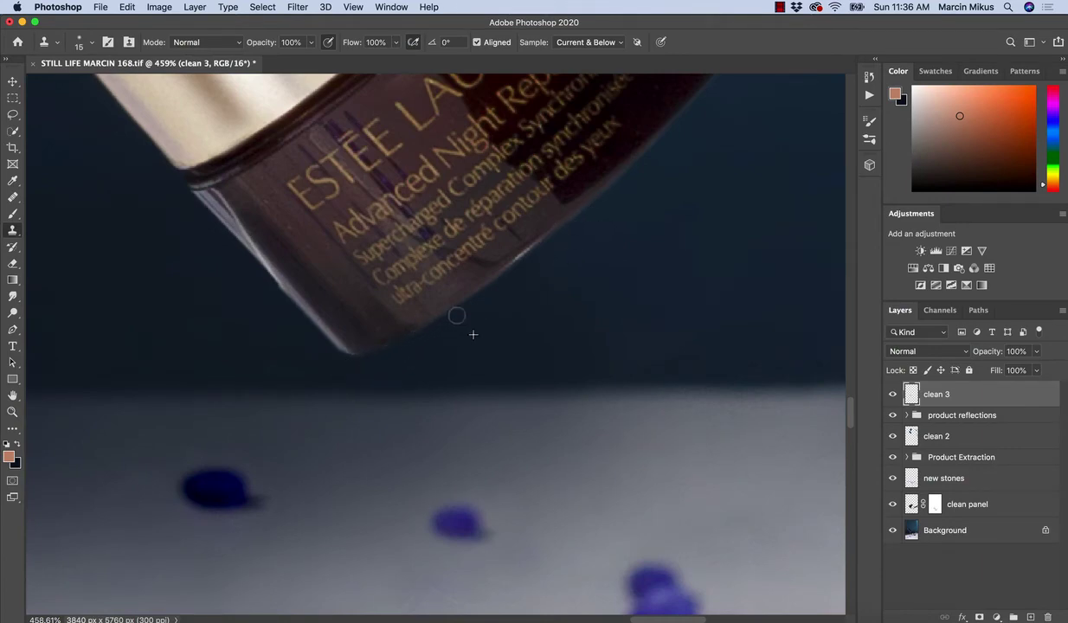
pyautogui.press('z')
pyautogui.scroll(-4, 392, 322)
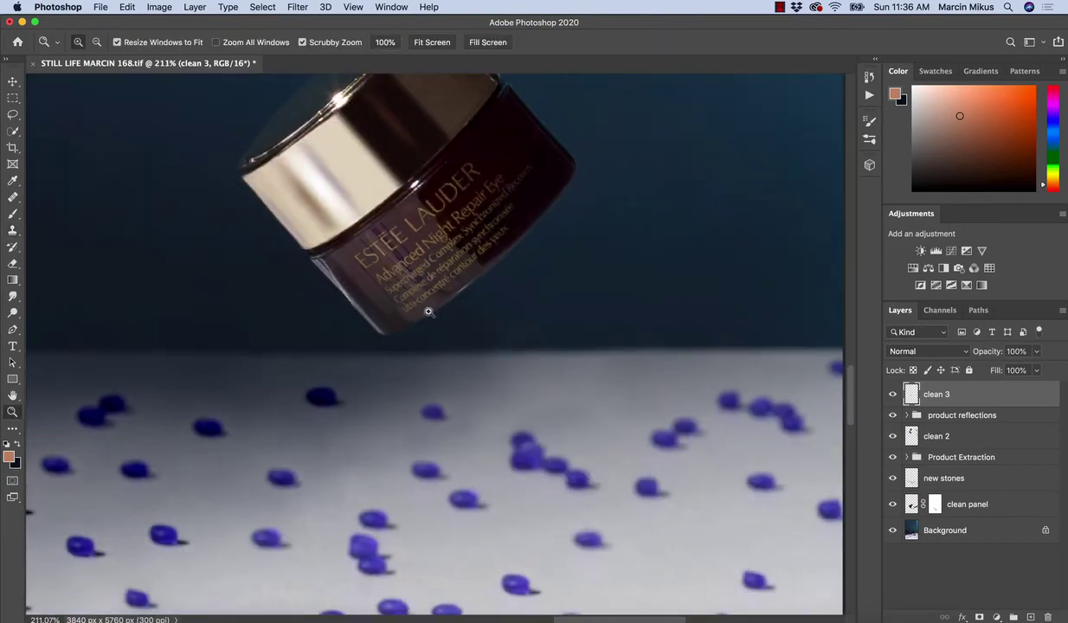
# Step: Examine the edges of the dark jar and the base of the pink cream jar for remaining flaws
pyautogui.moveTo(457, 302); pyautogui.dragTo(412, 303)
pyautogui.press('s')
pyautogui.moveTo(379, 348); pyautogui.dragTo(484, 270)
pyautogui.press('z')
pyautogui.moveTo(297, 357); pyautogui.dragTo(373, 363)
pyautogui.moveTo(300, 394); pyautogui.dragTo(482, 330)
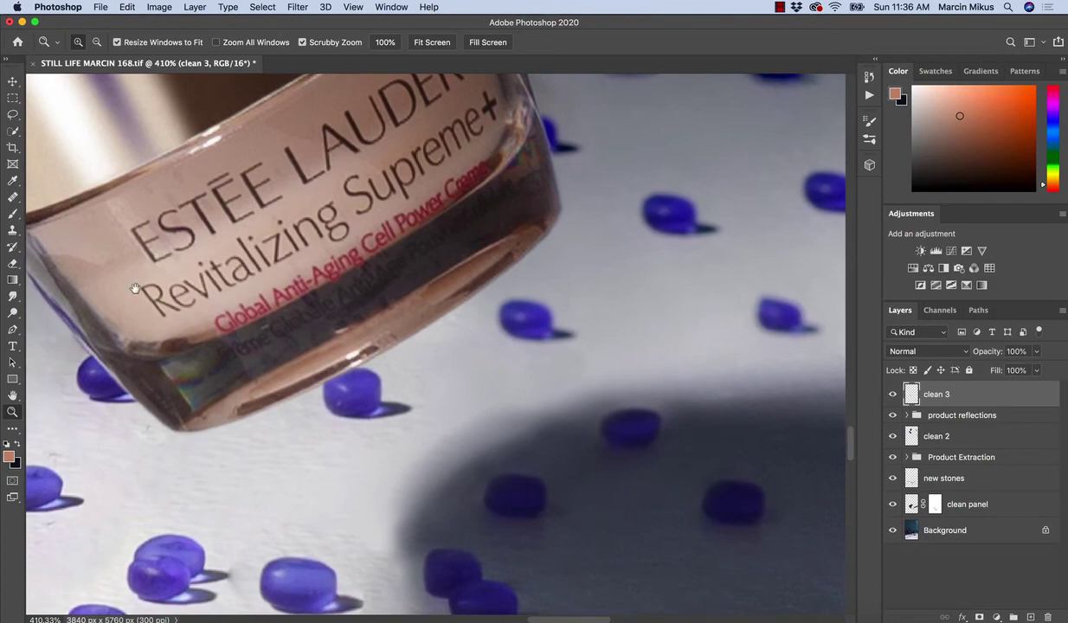
pyautogui.scroll(-4, 379, 362)
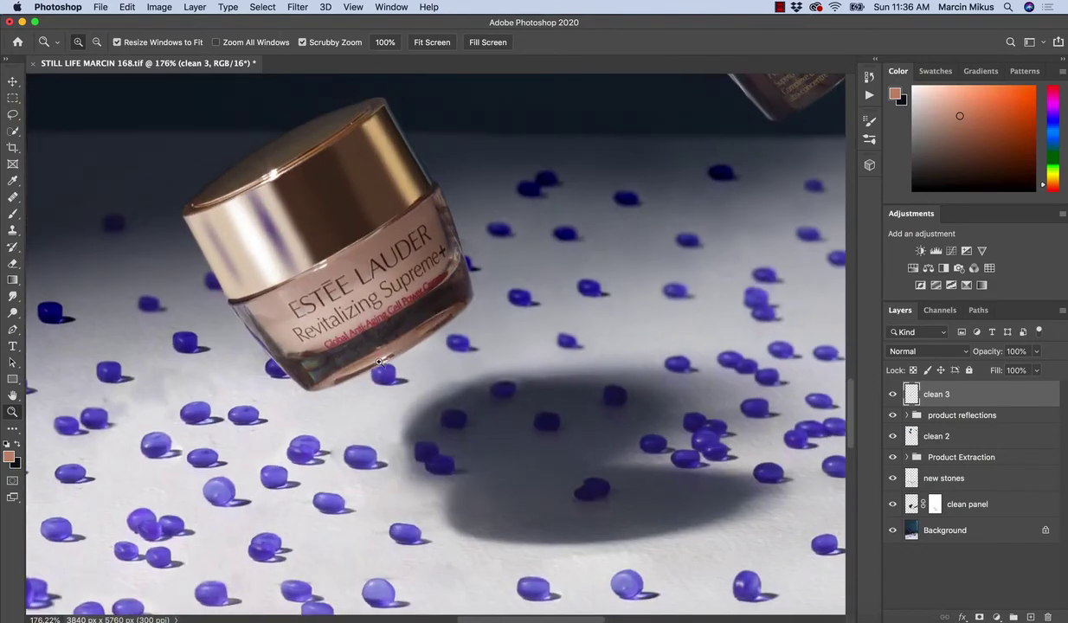
pyautogui.scroll(-4, 465, 339)
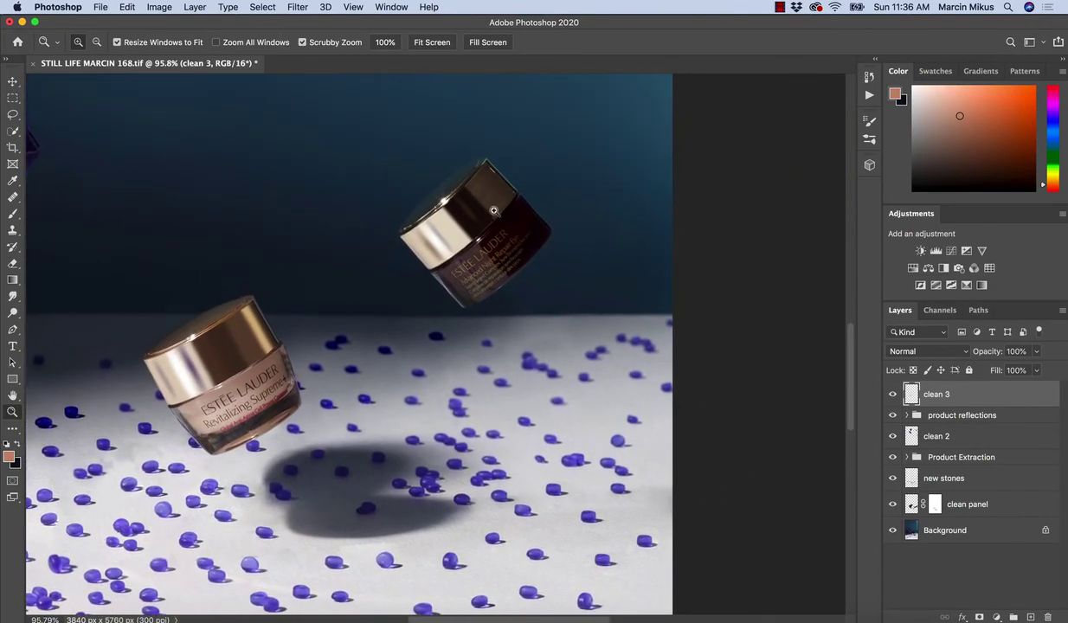
pyautogui.moveTo(553, 253); pyautogui.dragTo(592, 260)
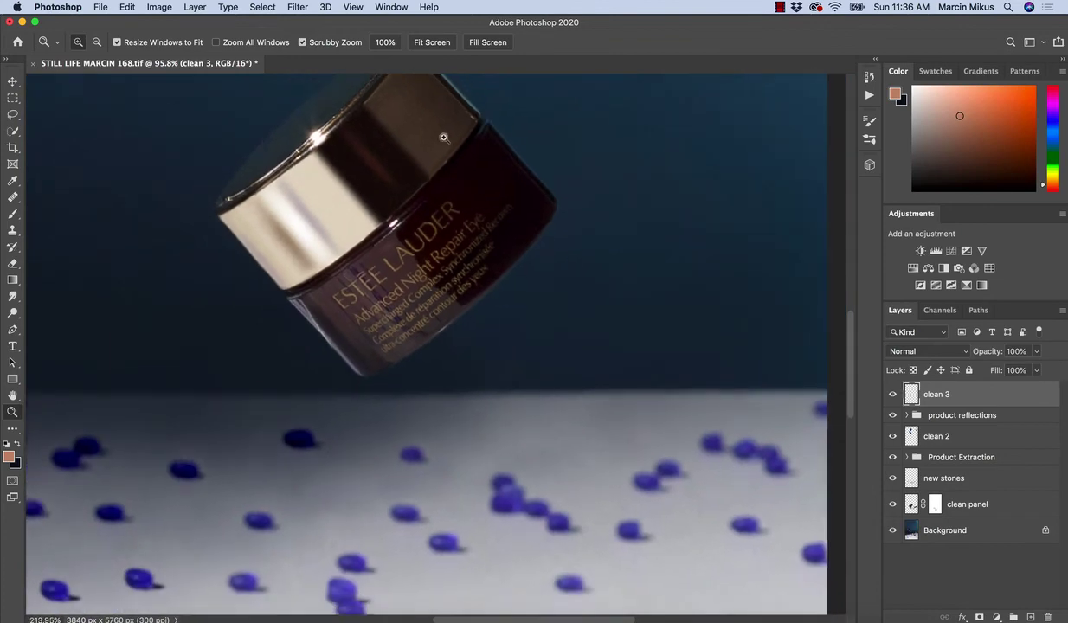
# Step: Heal the small light spot where the dark jar's lid meets its body with a 15 px Healing Brush
pyautogui.moveTo(443, 137); pyautogui.dragTo(481, 150)
pyautogui.scroll(3, 481, 150)
pyautogui.press('j')
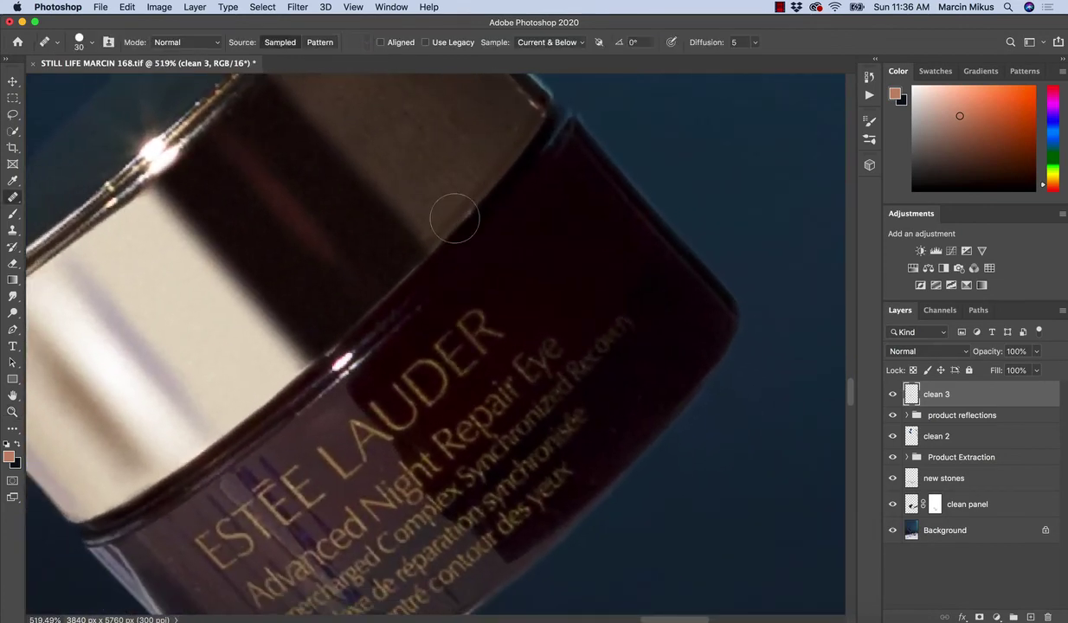
pyautogui.press('[')
pyautogui.press('[')
pyautogui.press('[')
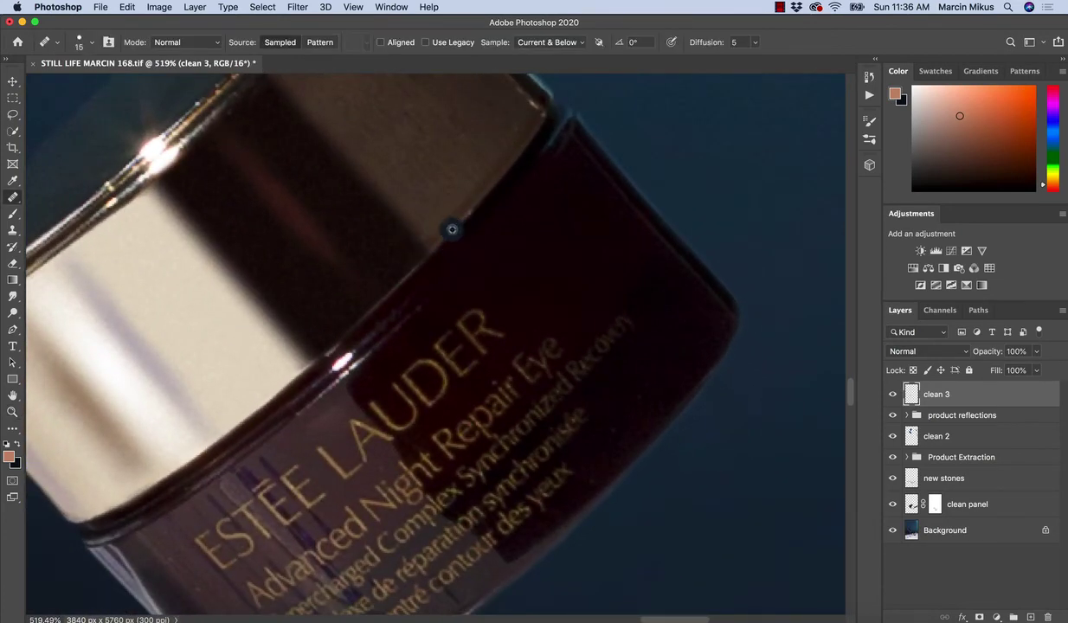
pyautogui.keyDown('alt'); pyautogui.click(457, 226); pyautogui.keyUp('alt')
pyautogui.click(465, 218)
# Step: Clone clean texture over the uneven areas of the brown reflection on the dark jar's lid with an enlarged Clone Stamp
pyautogui.hscroll(-10, 453, 164)
pyautogui.scroll(-5, 452, 165)
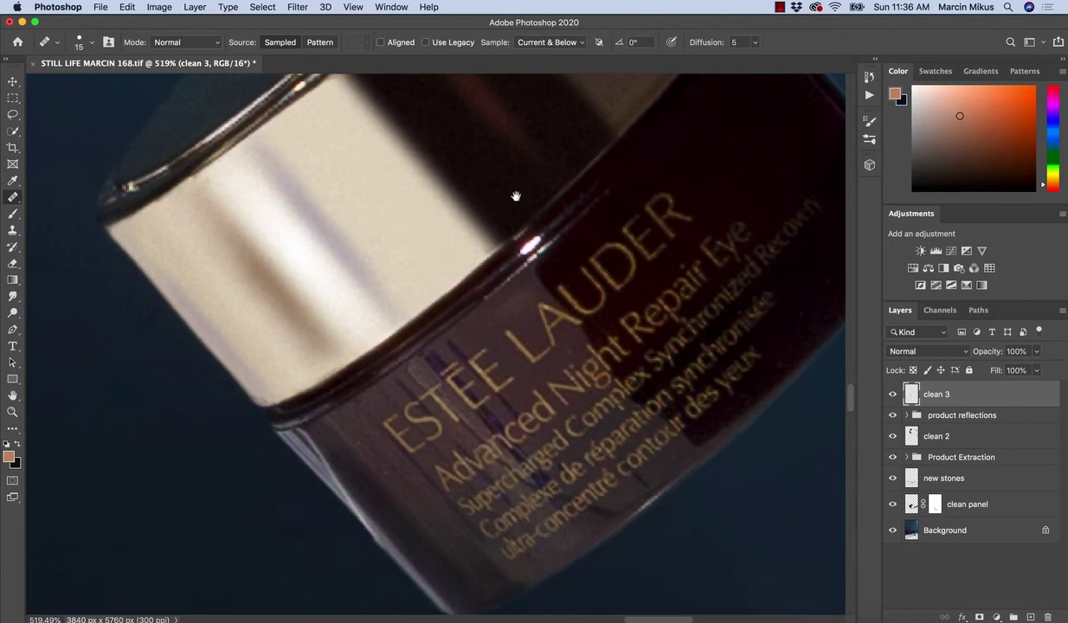
pyautogui.moveTo(516, 196); pyautogui.dragTo(448, 312)
pyautogui.press('s')
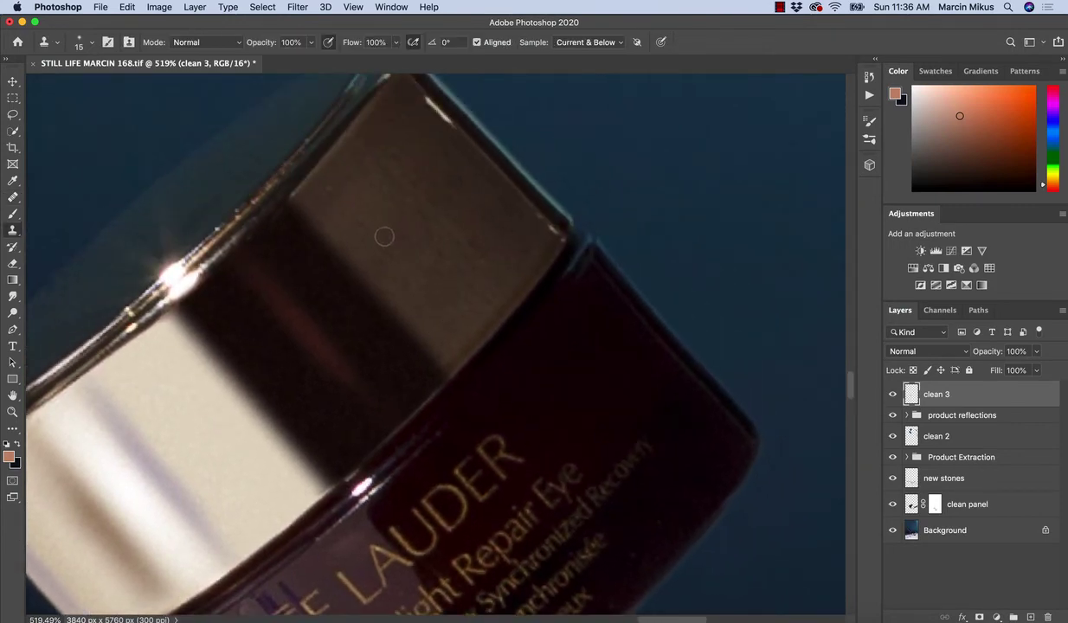
pyautogui.press(']')
pyautogui.press(']')
pyautogui.press(']')
pyautogui.press(']')
pyautogui.press(']')
pyautogui.keyDown('alt'); pyautogui.click(368, 221); pyautogui.keyUp('alt')
pyautogui.click(337, 198)
pyautogui.keyDown('alt'); pyautogui.click(414, 213); pyautogui.keyUp('alt')
pyautogui.moveTo(376, 169); pyautogui.dragTo(430, 225)
# Step: Resample clean areas and clone over the remaining blemishes on the brown lid face, out towards its upper and right edges
pyautogui.keyDown('alt'); pyautogui.click(429, 152); pyautogui.keyUp('alt')
pyautogui.moveTo(402, 124); pyautogui.dragTo(406, 131)
pyautogui.keyDown('alt'); pyautogui.click(441, 187); pyautogui.keyUp('alt')
pyautogui.moveTo(398, 175)
pyautogui.mouseDown()
pyautogui.moveTo(391, 198)
pyautogui.moveTo(418, 265)
pyautogui.moveTo(398, 251)
pyautogui.mouseUp()
pyautogui.keyDown('alt'); pyautogui.click(421, 264); pyautogui.keyUp('alt')
pyautogui.keyDown('alt'); pyautogui.click(483, 209); pyautogui.keyUp('alt')
pyautogui.moveTo(520, 243); pyautogui.dragTo(517, 238)
pyautogui.keyDown('alt'); pyautogui.click(414, 153); pyautogui.keyUp('alt')
pyautogui.moveTo(382, 160); pyautogui.dragTo(364, 180)
pyautogui.moveTo(382, 235); pyautogui.dragTo(358, 240)
# Step: Inspect the gold lid and upper rim of the pink cream jar for blemishes
pyautogui.moveTo(336, 356); pyautogui.dragTo(284, 353)
pyautogui.moveTo(52, 482)
pyautogui.mouseDown()
pyautogui.moveTo(308, 279)
pyautogui.moveTo(389, 272)
pyautogui.mouseUp()
pyautogui.press('j')
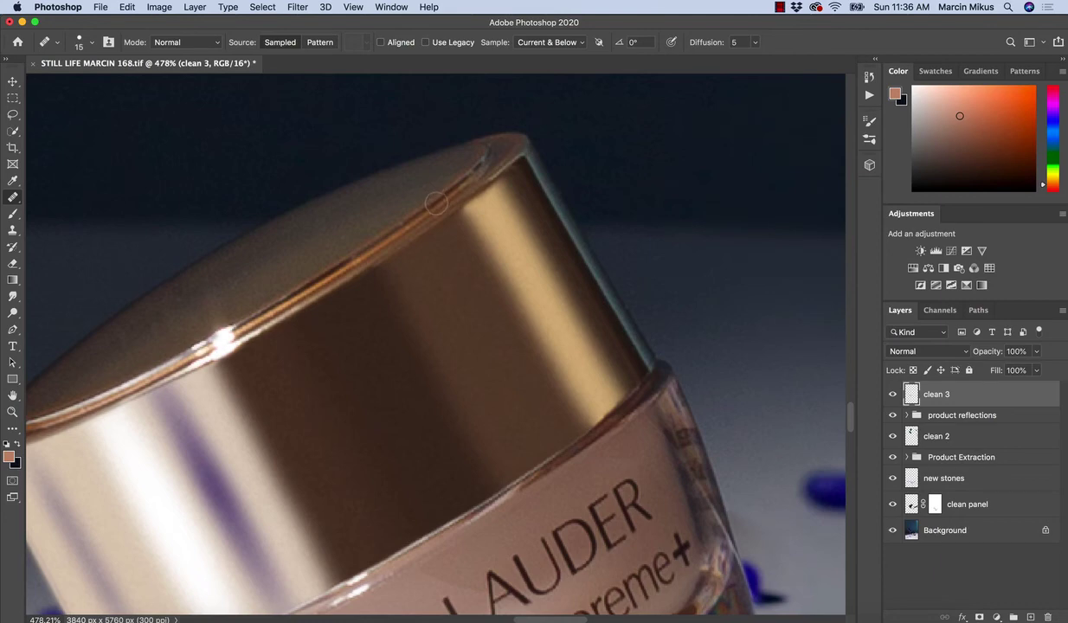
pyautogui.moveTo(419, 253); pyautogui.dragTo(341, 235)
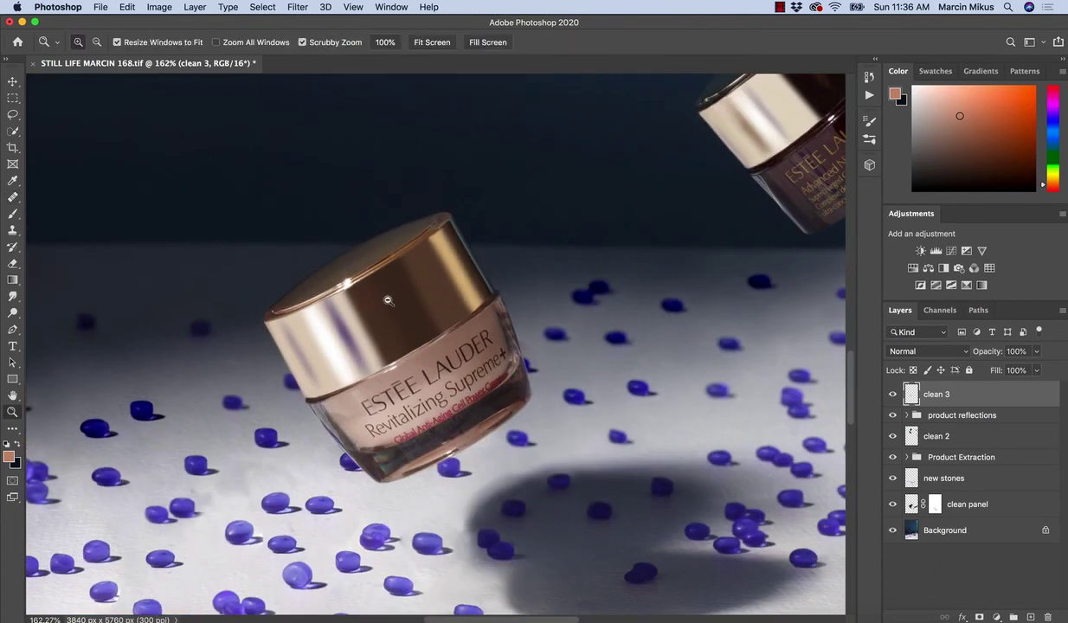
pyautogui.moveTo(387, 300); pyautogui.dragTo(397, 347)
pyautogui.press('j')
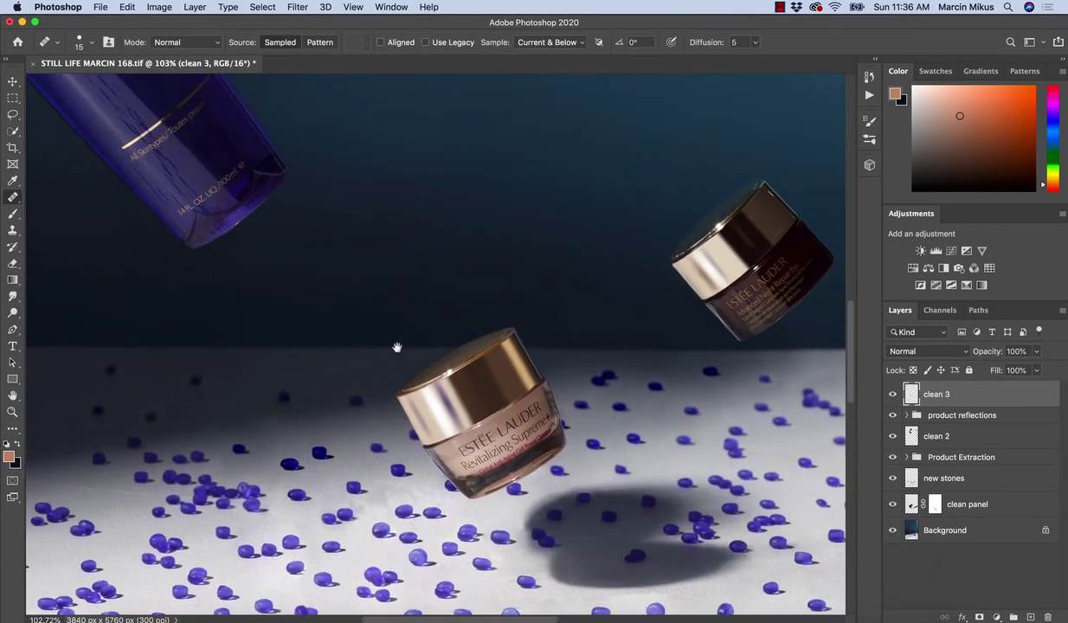
# Step: Clone dark background over the bright white spot on the blue bottle's bottom edge with a 15 px Clone Stamp
pyautogui.moveTo(379, 293); pyautogui.dragTo(468, 386)
pyautogui.moveTo(344, 322); pyautogui.dragTo(424, 330)
pyautogui.press('s')
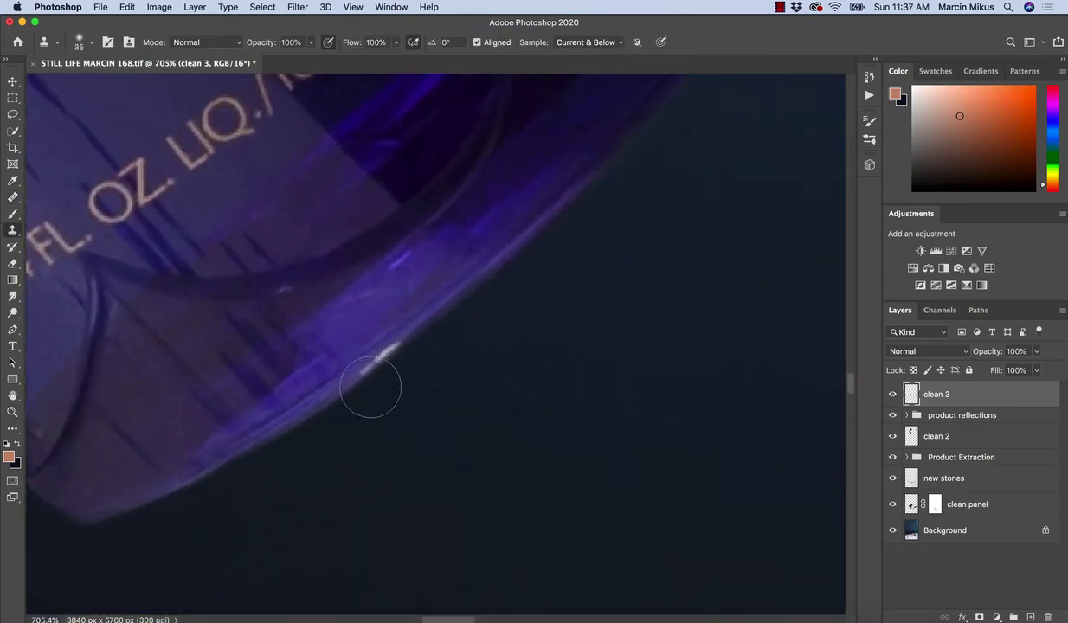
pyautogui.press('[')
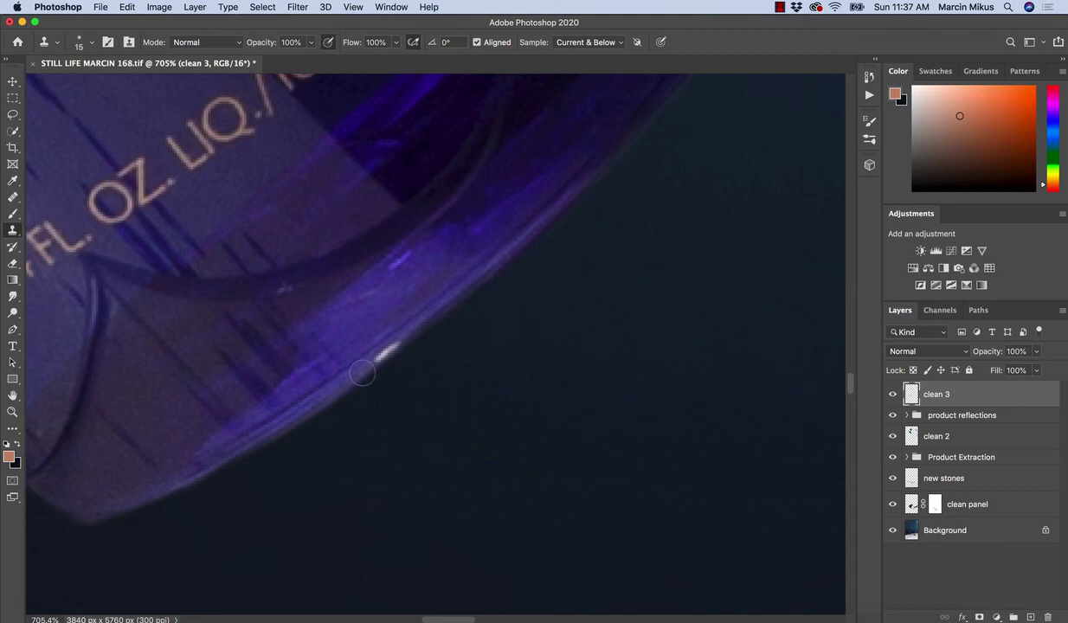
pyautogui.moveTo(362, 373)
pyautogui.mouseDown()
pyautogui.moveTo(398, 344)
pyautogui.moveTo(374, 360)
pyautogui.mouseUp()
pyautogui.keyDown('alt'); pyautogui.click(428, 367); pyautogui.keyUp('alt')
pyautogui.moveTo(414, 358); pyautogui.dragTo(393, 372)
pyautogui.keyDown('alt'); pyautogui.click(358, 429); pyautogui.keyUp('alt')
pyautogui.moveTo(357, 407); pyautogui.dragTo(349, 405)
# Step: Review the whole composition with the blue bottle and both jars
pyautogui.moveTo(502, 332); pyautogui.dragTo(415, 344)
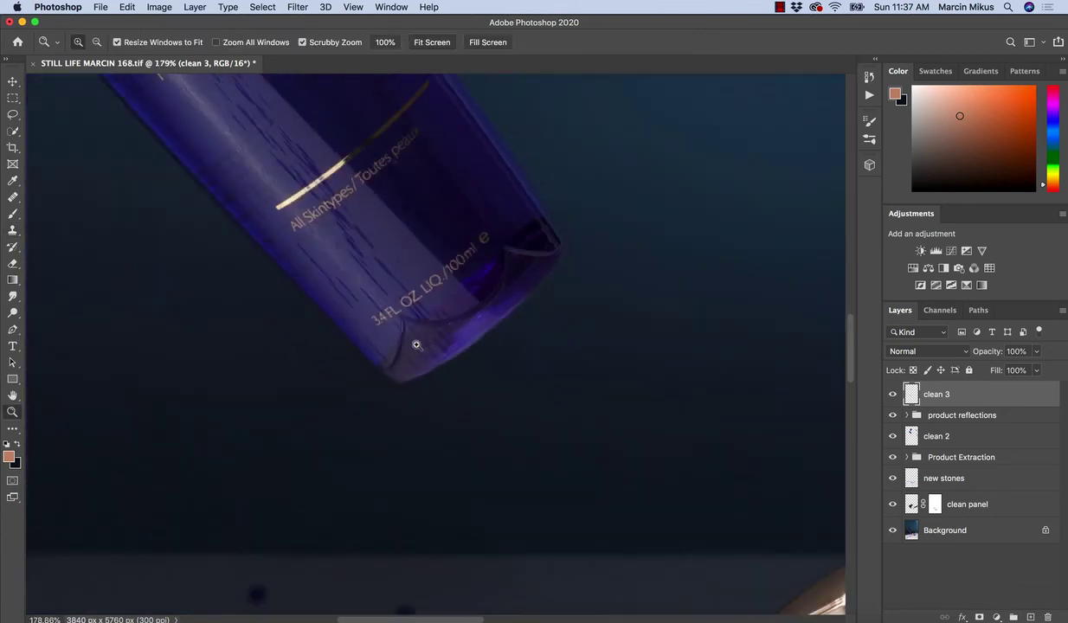
pyautogui.moveTo(507, 371); pyautogui.dragTo(428, 371)
pyautogui.moveTo(562, 443); pyautogui.dragTo(472, 403)
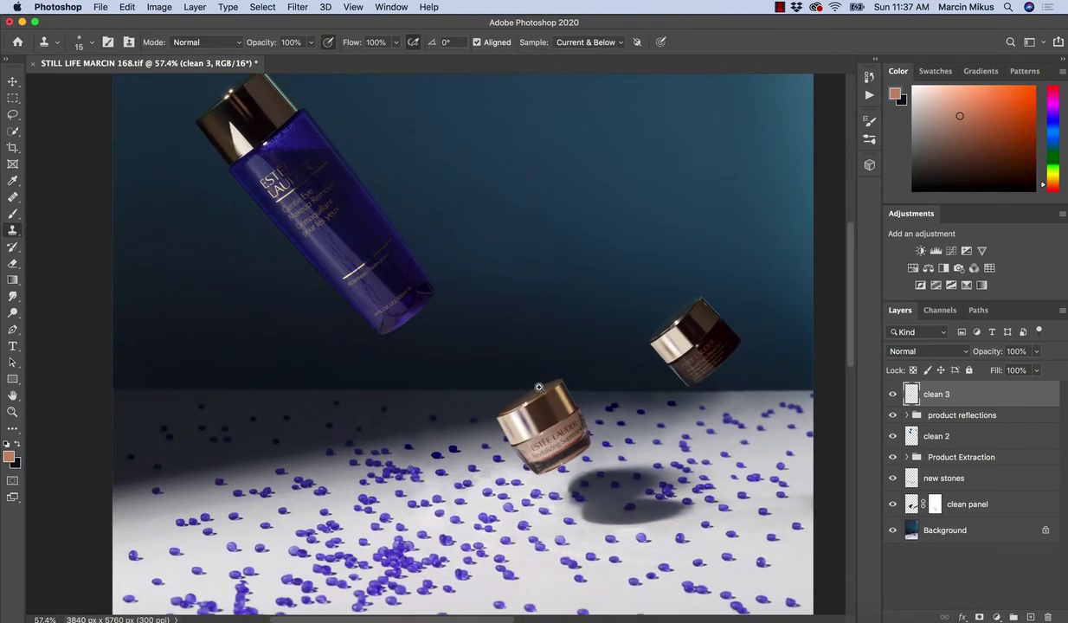
pyautogui.moveTo(546, 386)
pyautogui.mouseDown()
pyautogui.moveTo(481, 362)
pyautogui.moveTo(470, 382)
pyautogui.mouseUp()
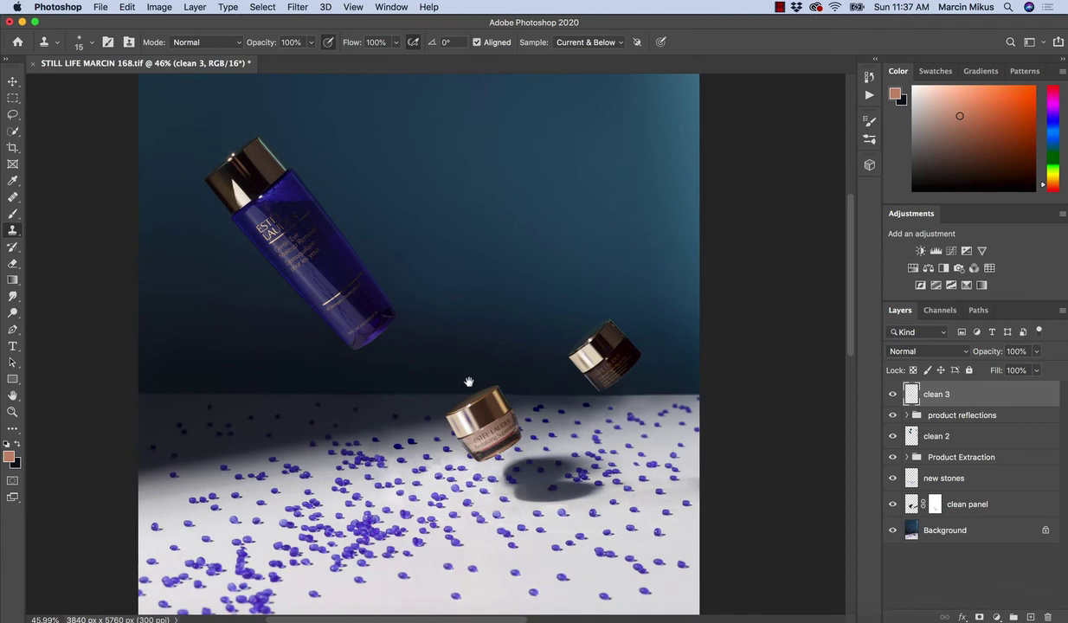